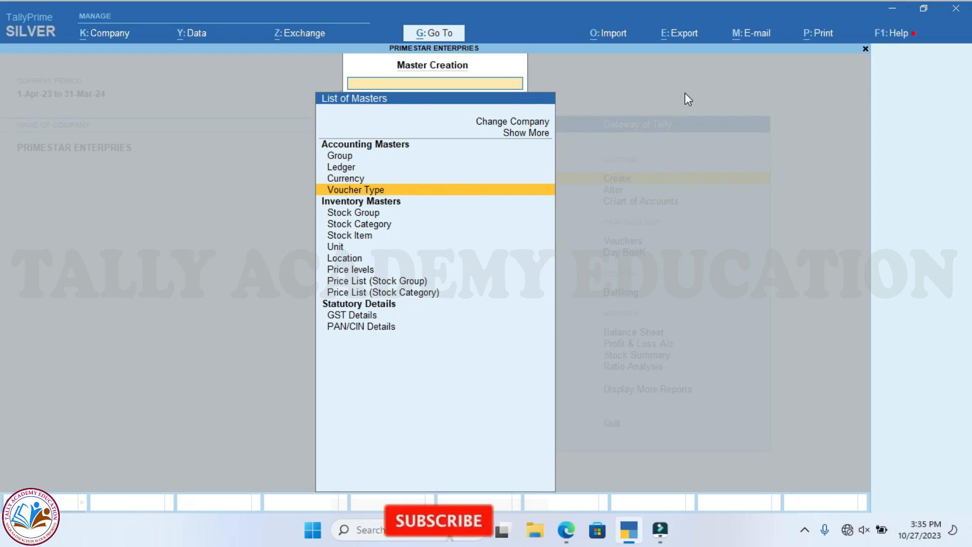
Start a new voucher type named SALES QUOTATION and base it on the Sales Order voucher type.
key("Return")
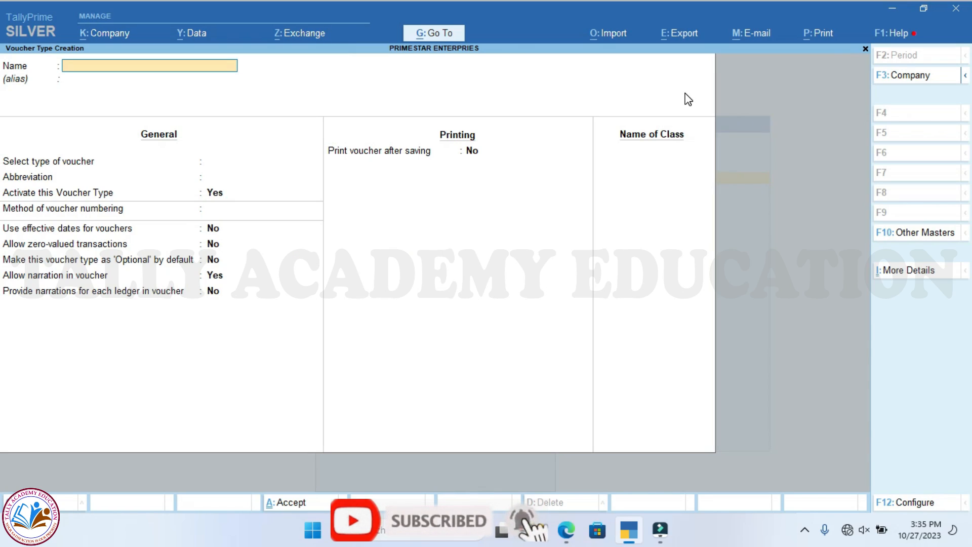
type("SA")
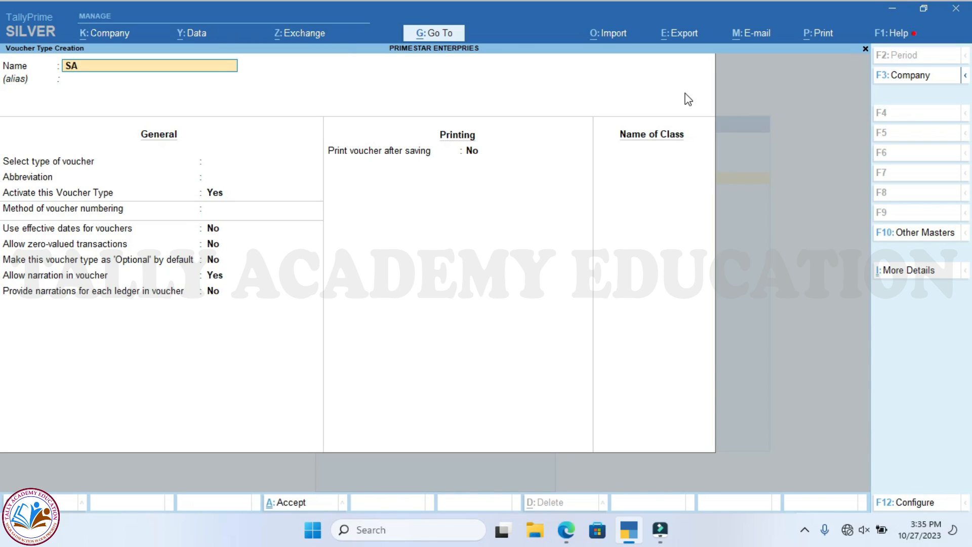
type("LES QUOTATION")
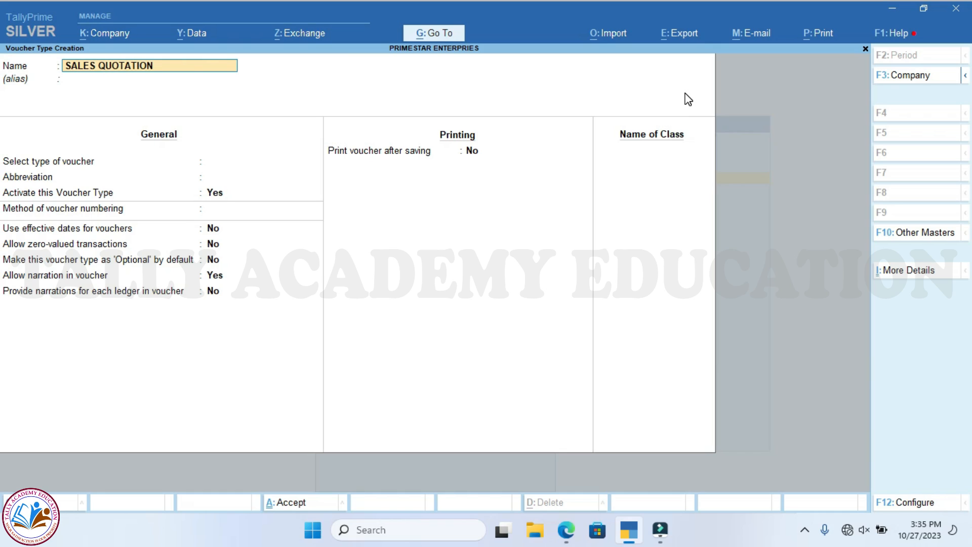
key("Return")
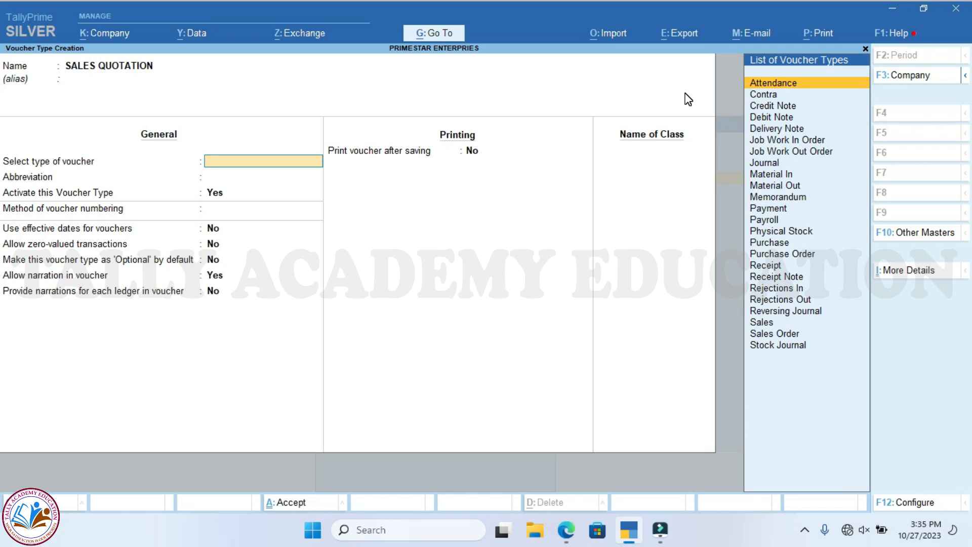
type("SAL")
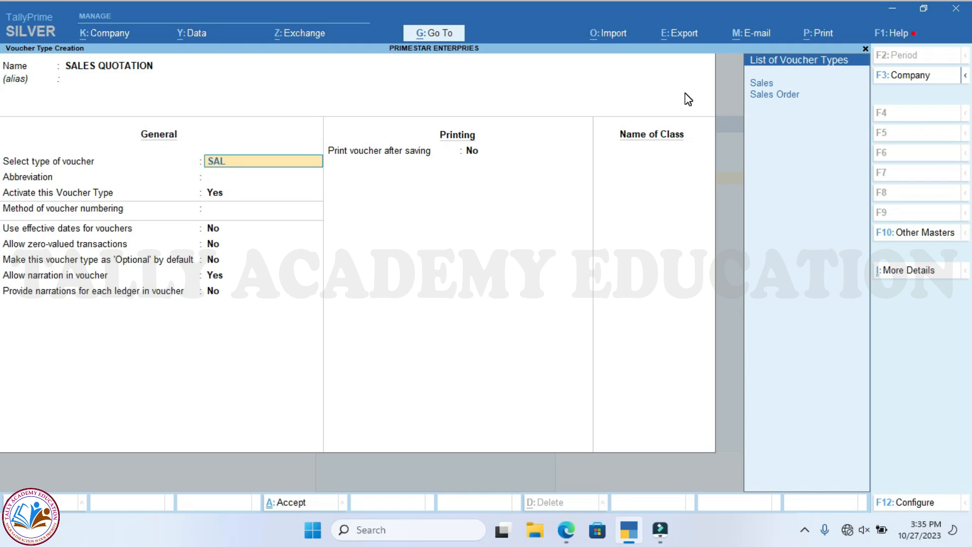
key("Down")
key("Return")
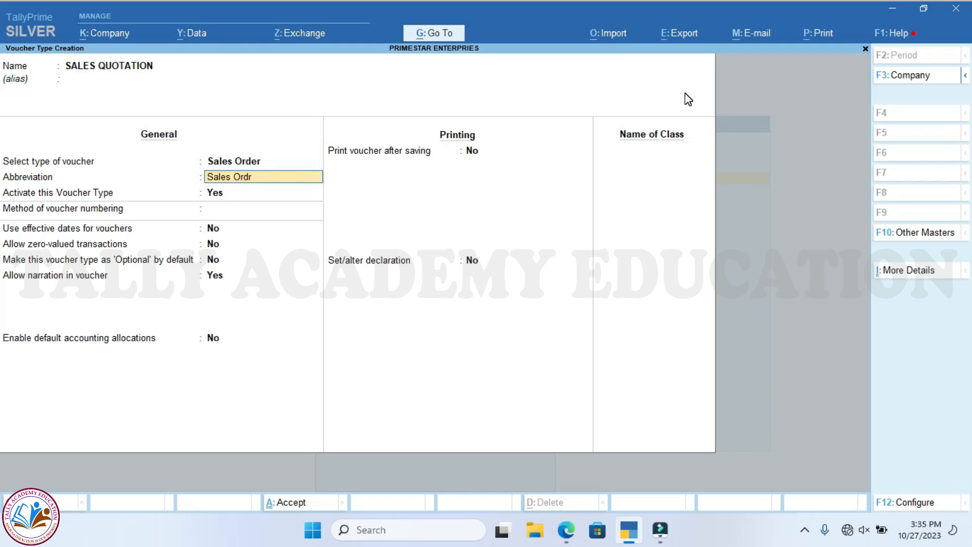
Keep the voucher type active with Automatic numbering and set it as 'Optional' by default to Yes.
key("Return")
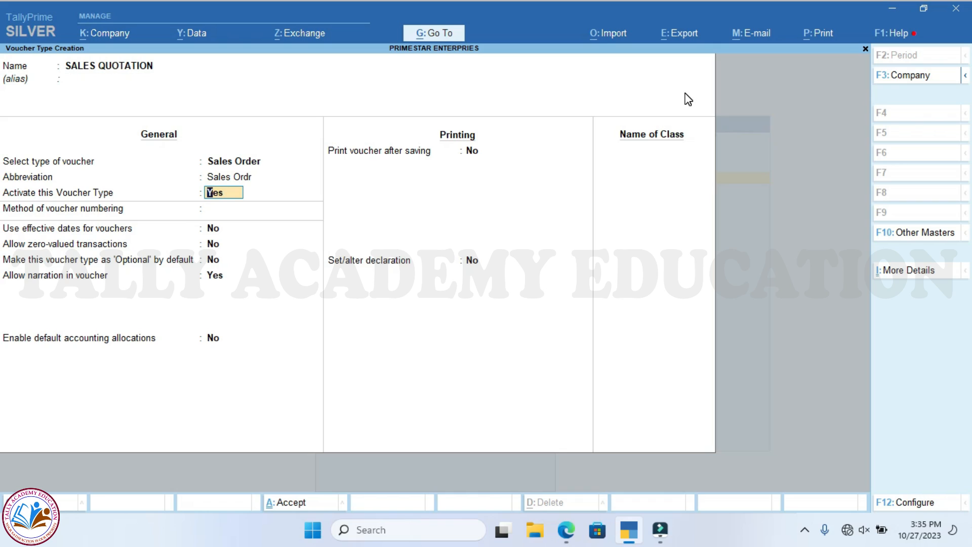
key("Return")
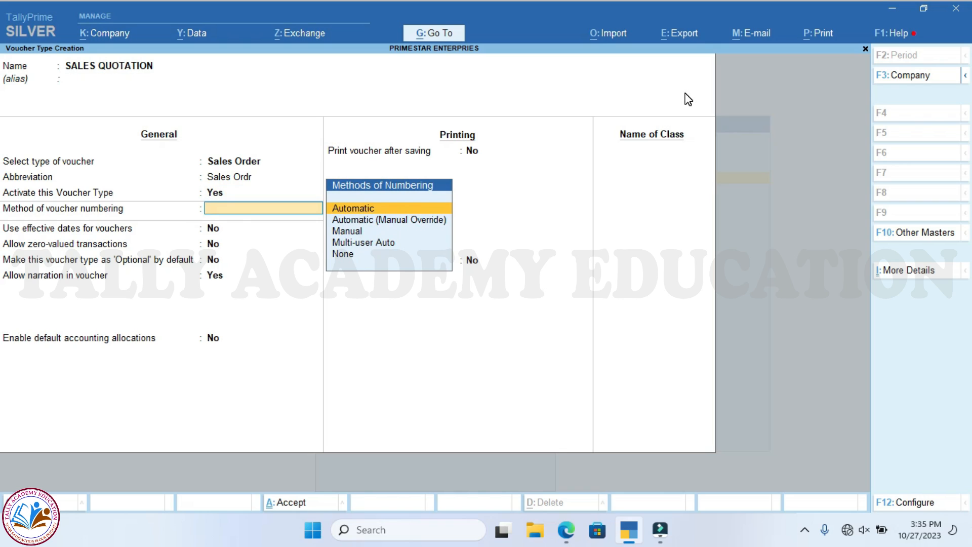
key("Return")
key("Return")
key("Return")
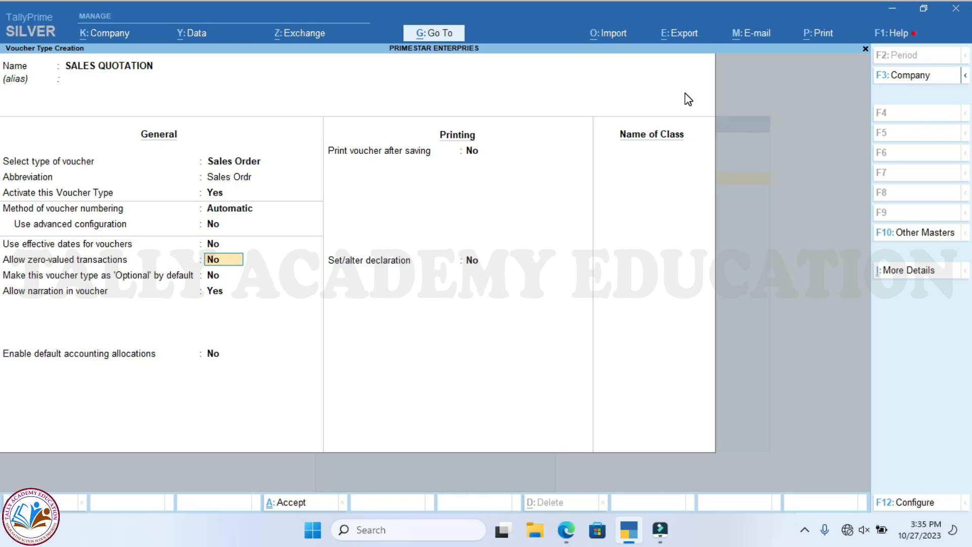
key("Return")
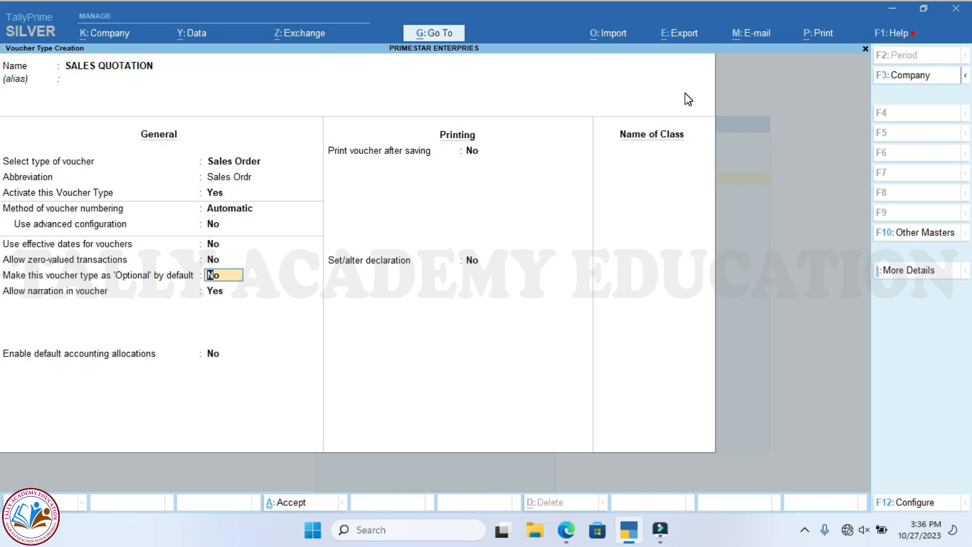
type("YES")
key("Return")
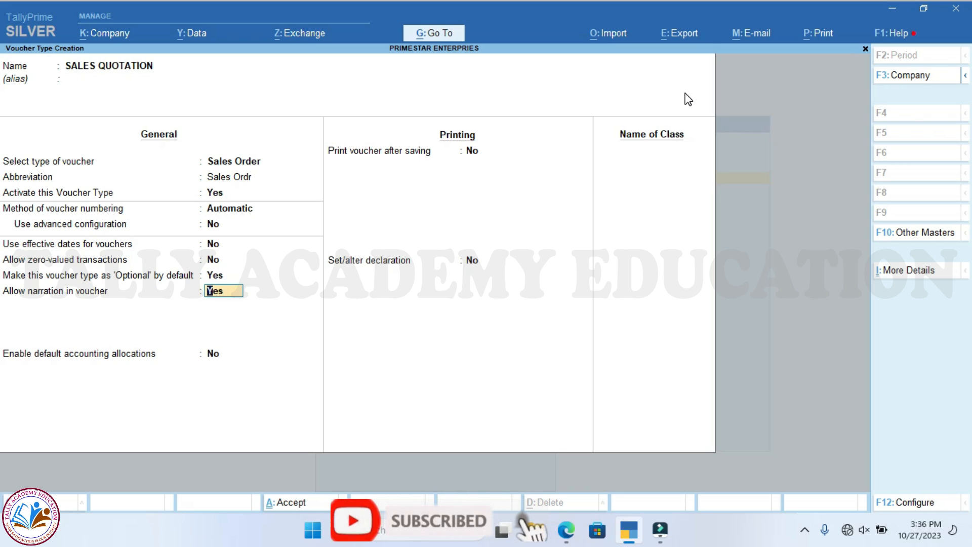
Keep the remaining default settings, save the SALES QUOTATION voucher type and return to the Gateway of Tally.
key("Return")
key("Return")
key("Return")
key("Return")
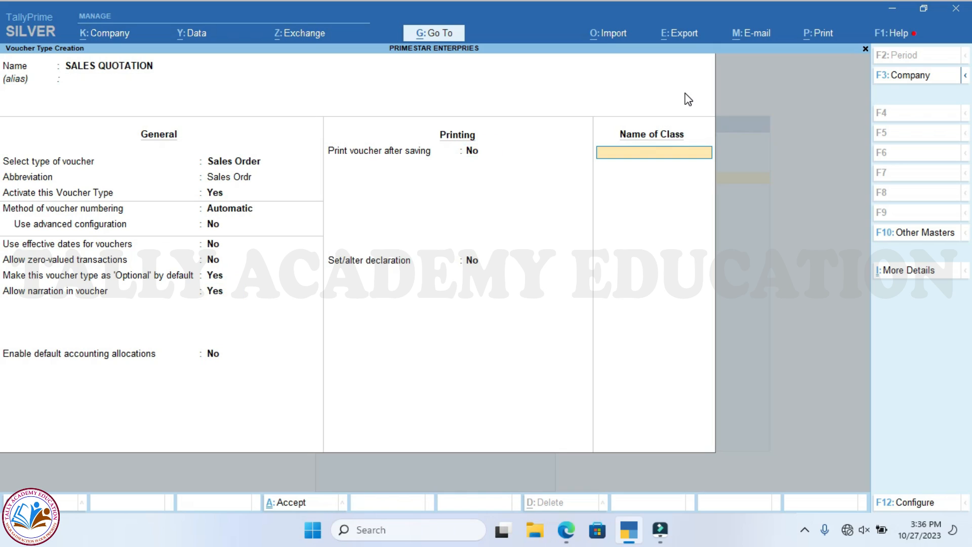
key("Return")
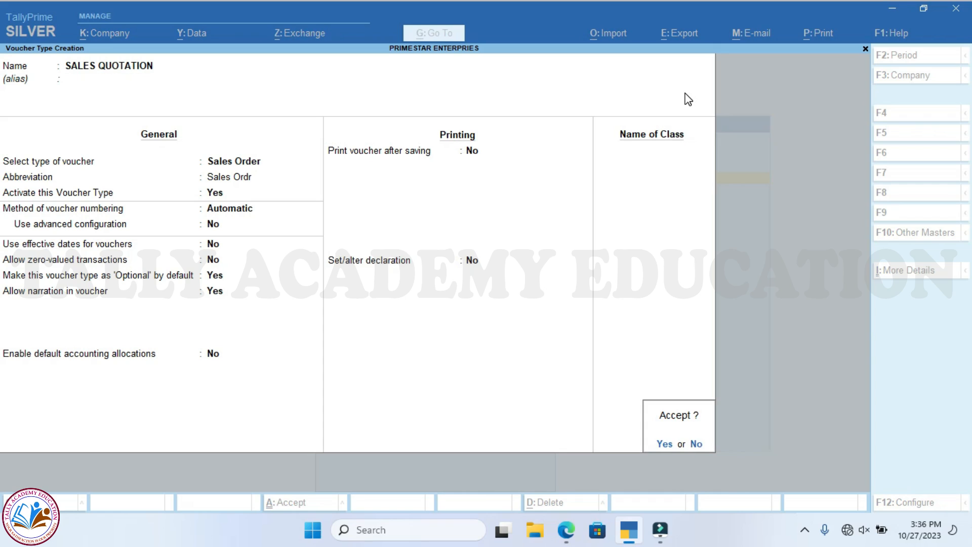
key("Return")
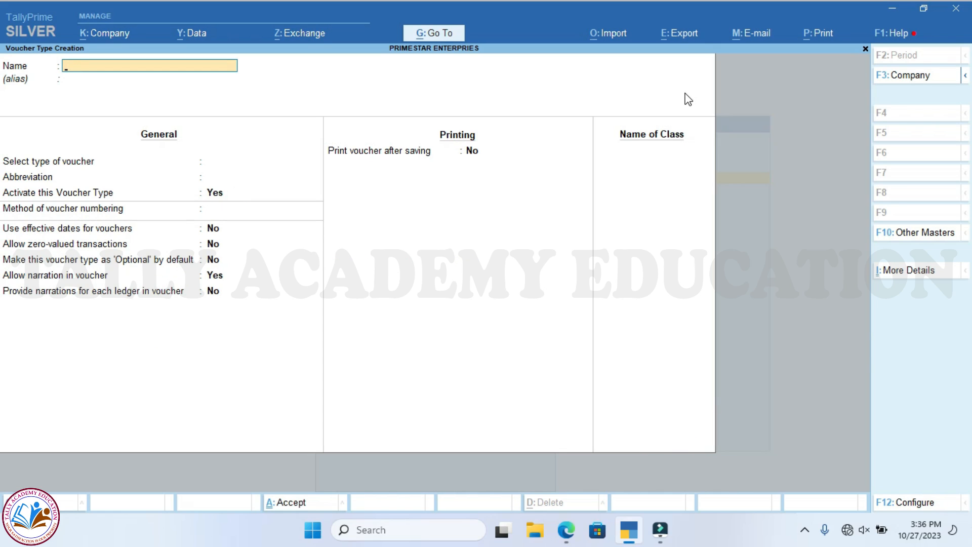
key("Escape")
key("Escape")
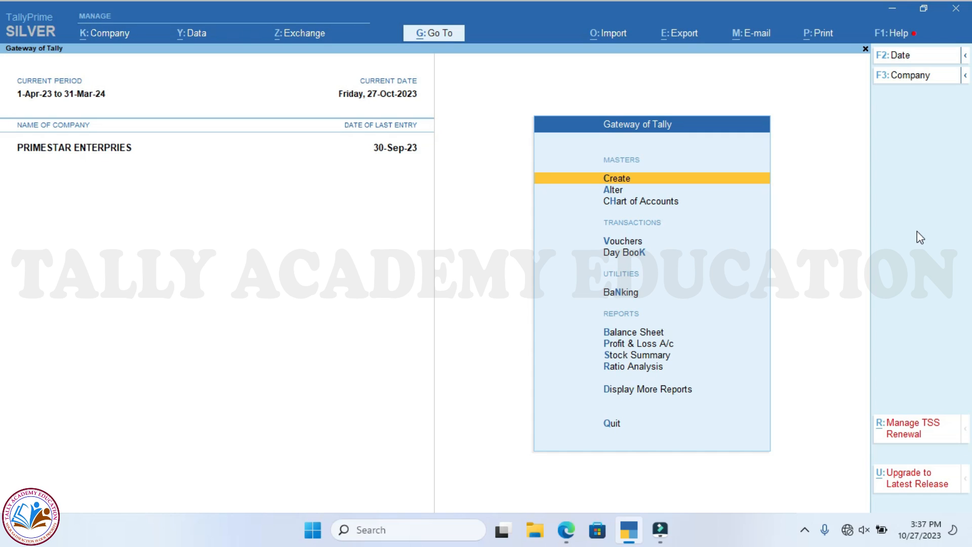
Open voucher entry and change the voucher type to SALES QUOTATION.
key("v")
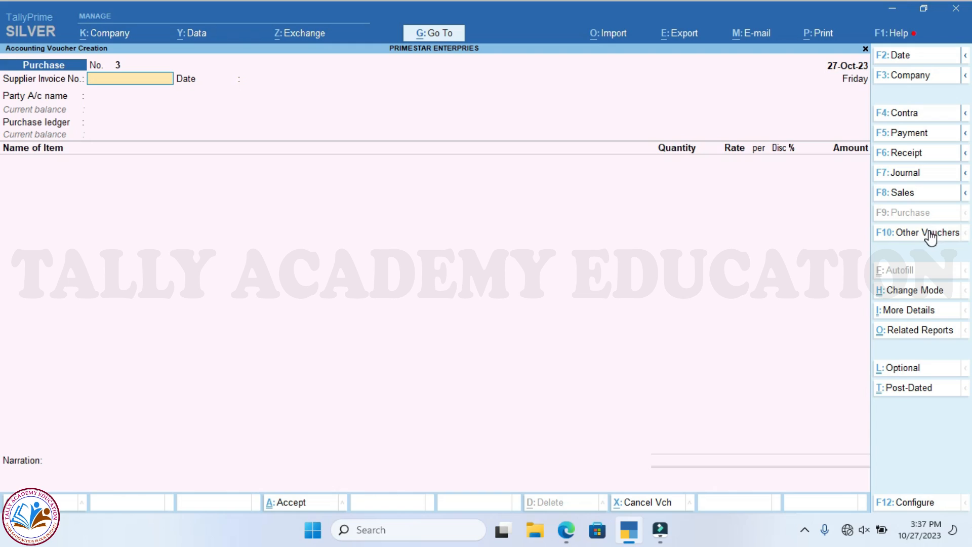
left_click(931, 237)
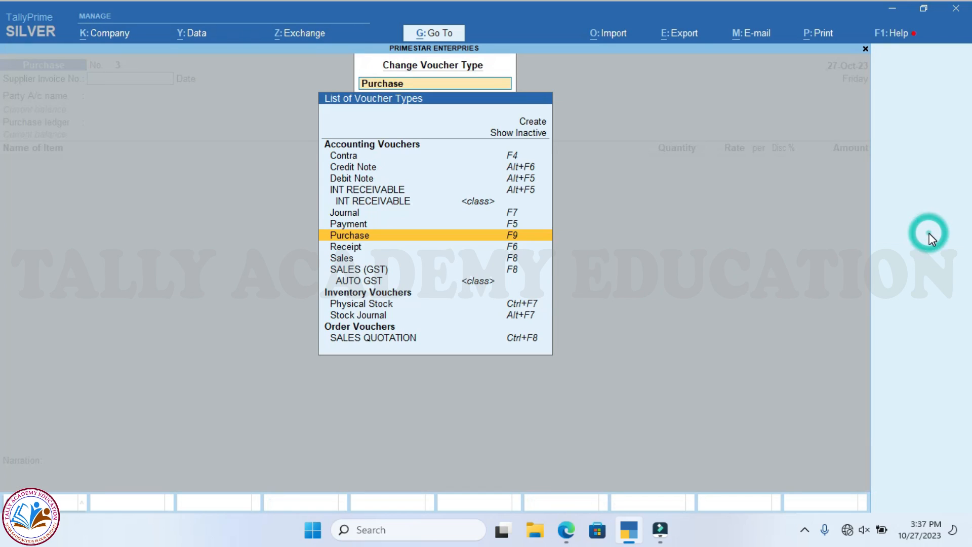
key("Down")
key("Down")
key("Down")
key("Down")
key("Down")
key("Down")
key("Down")
key("Down")
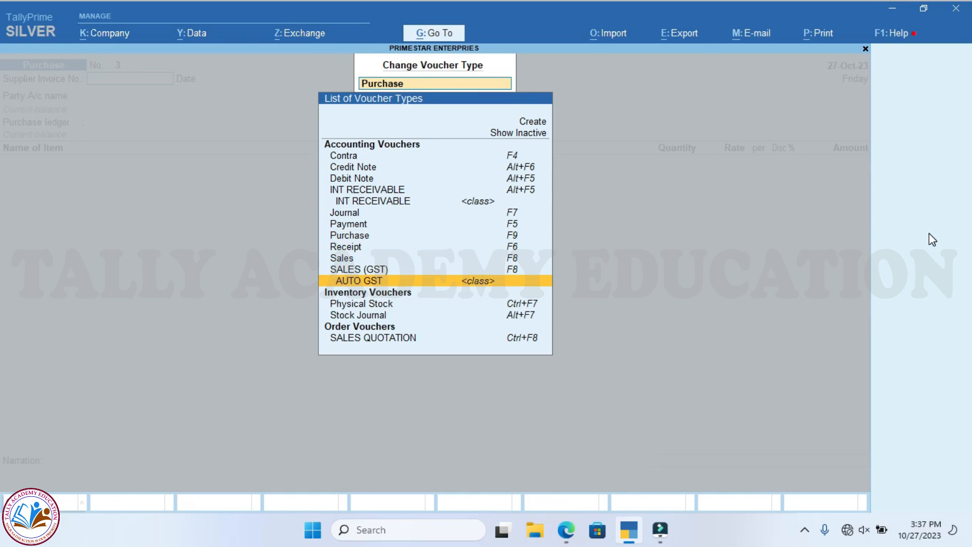
key("Down")
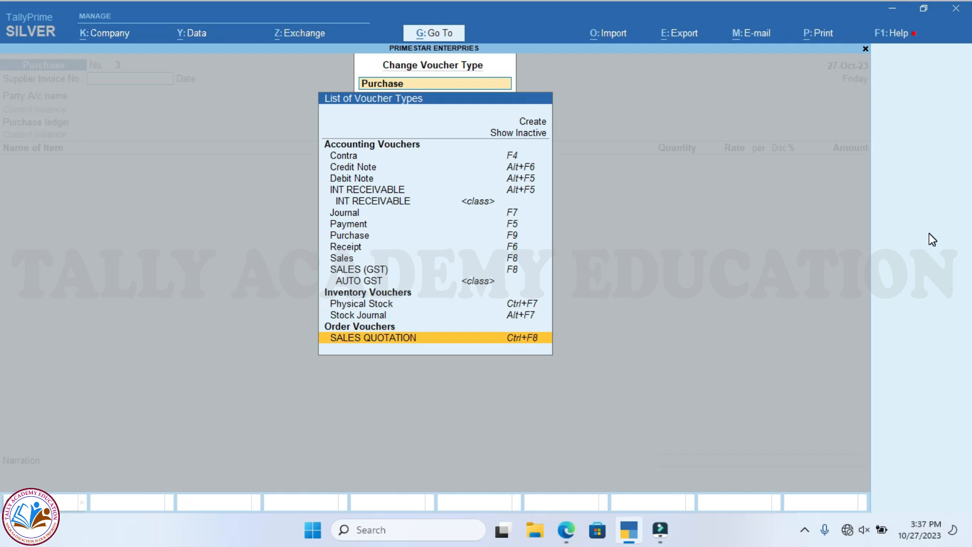
key("Return")
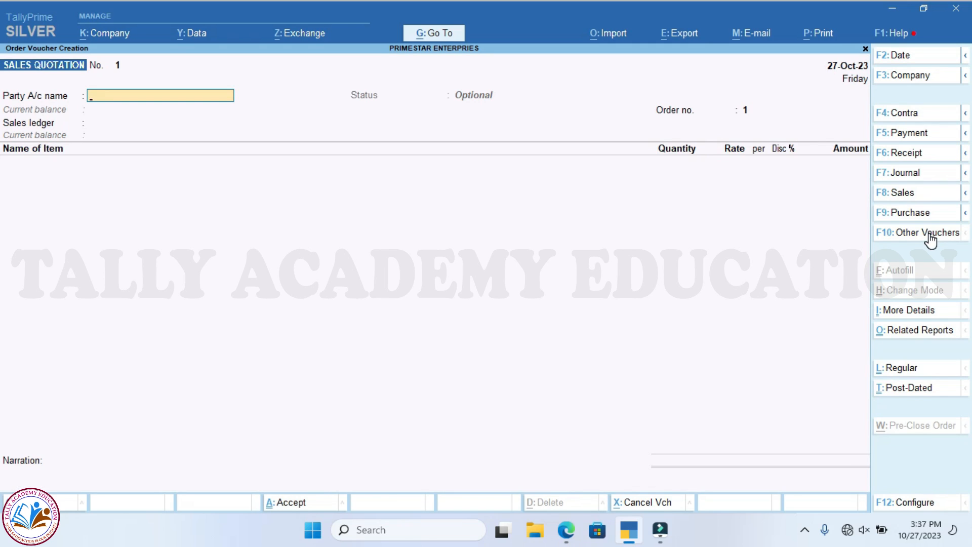
Set the quotation's party account to JENI ENTERPRISES(DR), leaving the order and dispatch details blank.
type("JE")
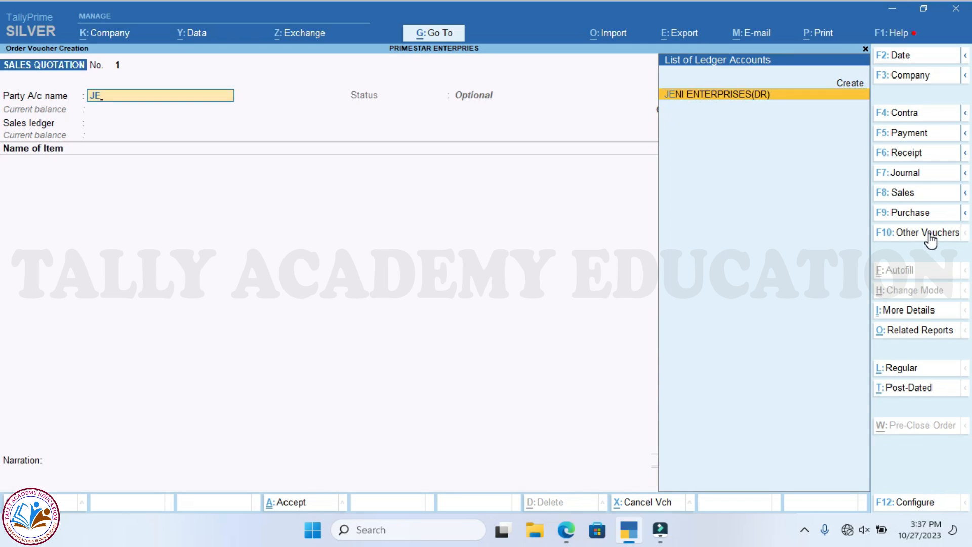
key("Return")
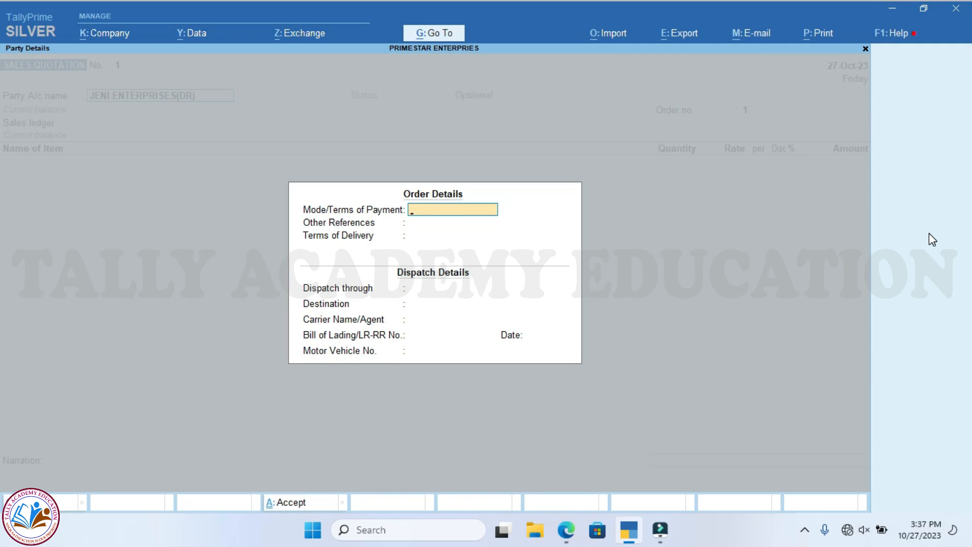
key("Return")
key("Return")
key("Return")
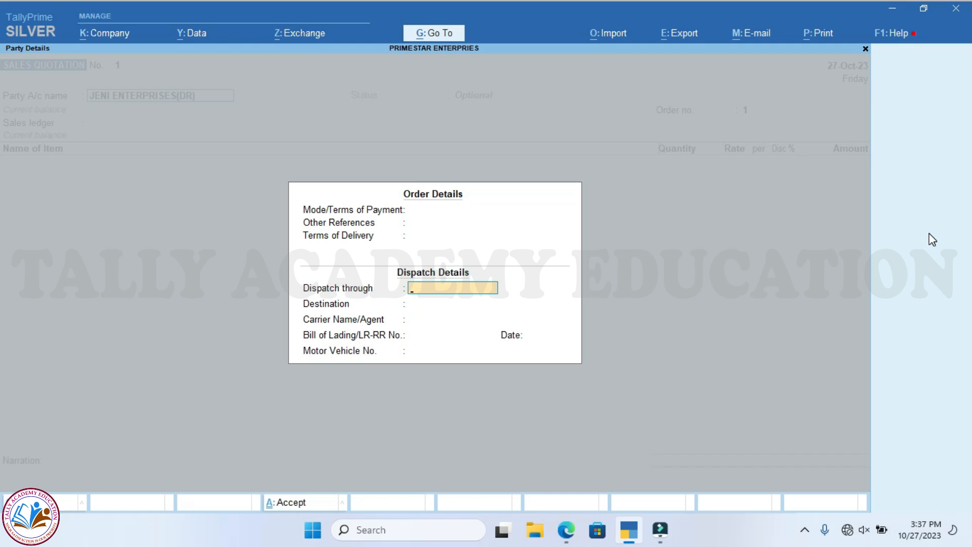
key("Return")
key("Return")
key("Return")
key("Return")
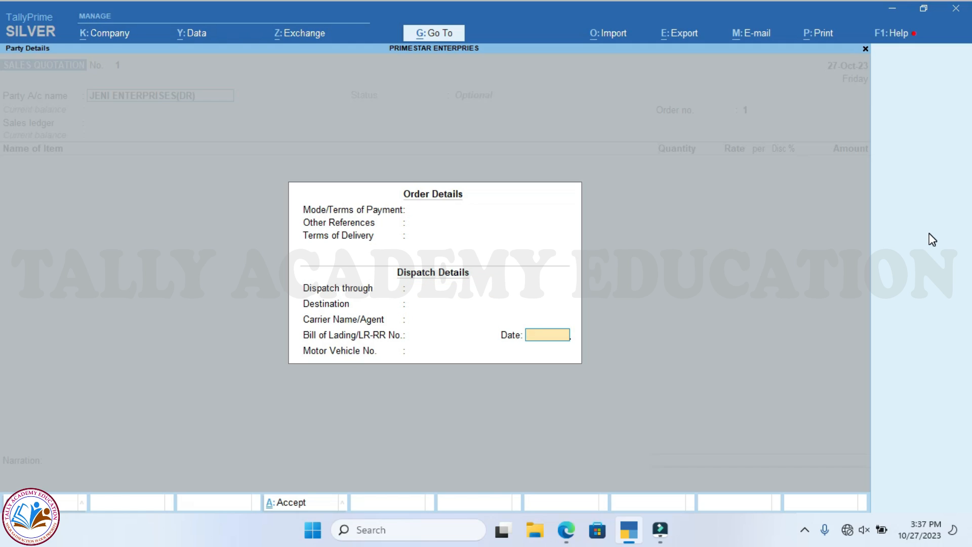
key("Return")
key("Return")
Accept the buyer's party details and order number 1, and choose SALES as the sales ledger.
key("Return")
key("Return")
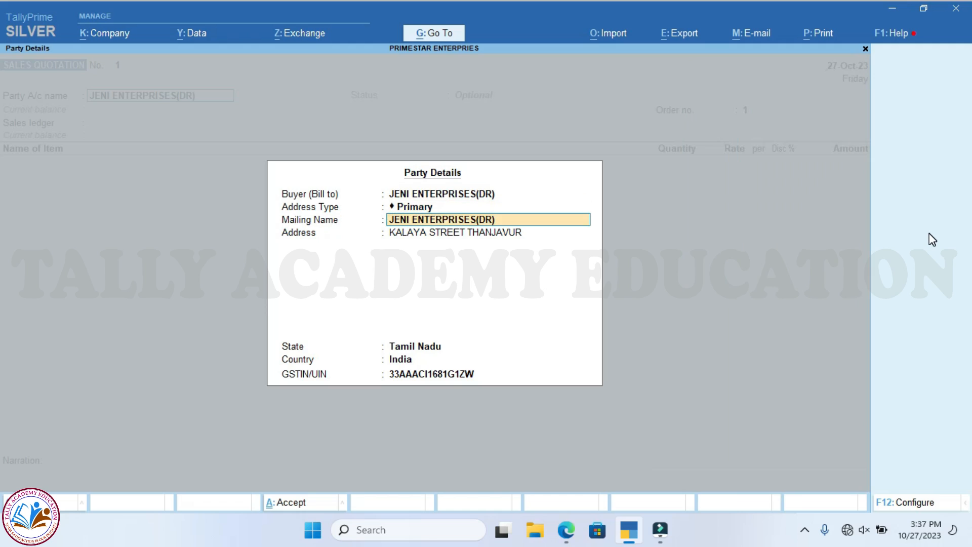
key("Return")
key("Return")
key("Return")
key("Return")
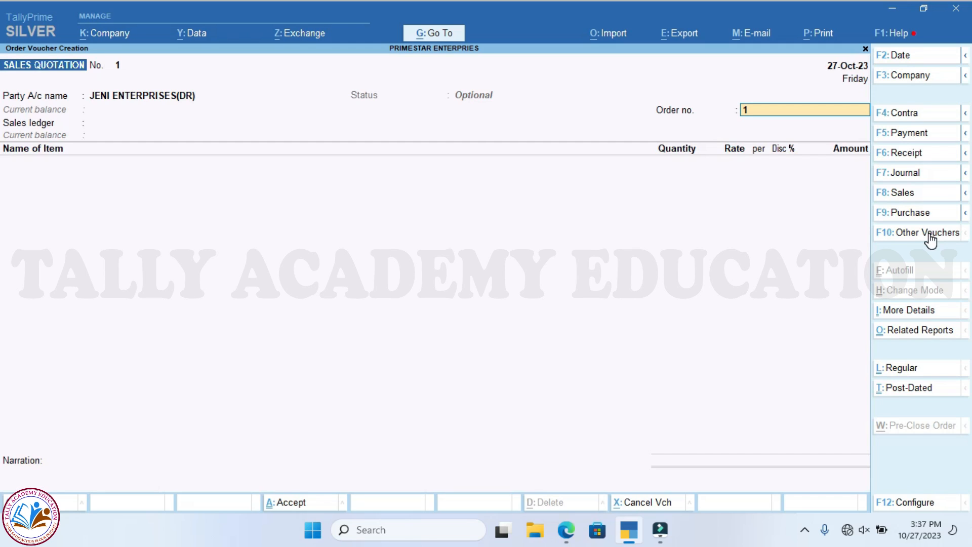
key("Return")
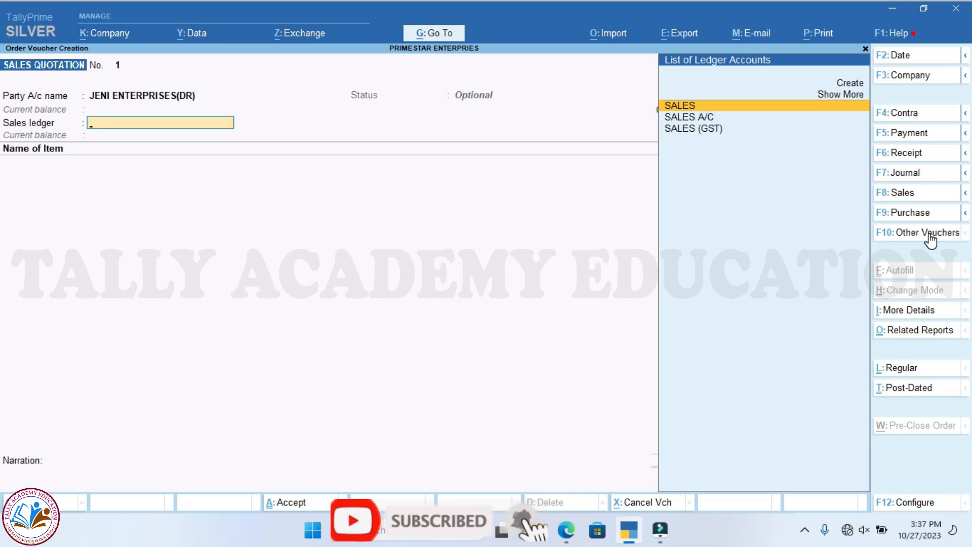
key("Return")
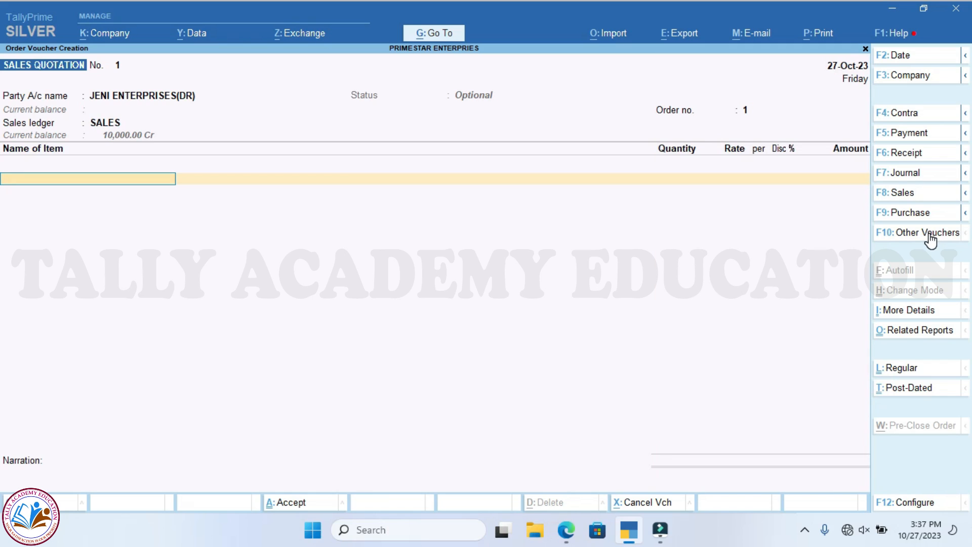
Add the item REDMI TV 32" due on 27-Oct-23 from any location, with 5 Nos at a rate of 10,000.00.
type("RE")
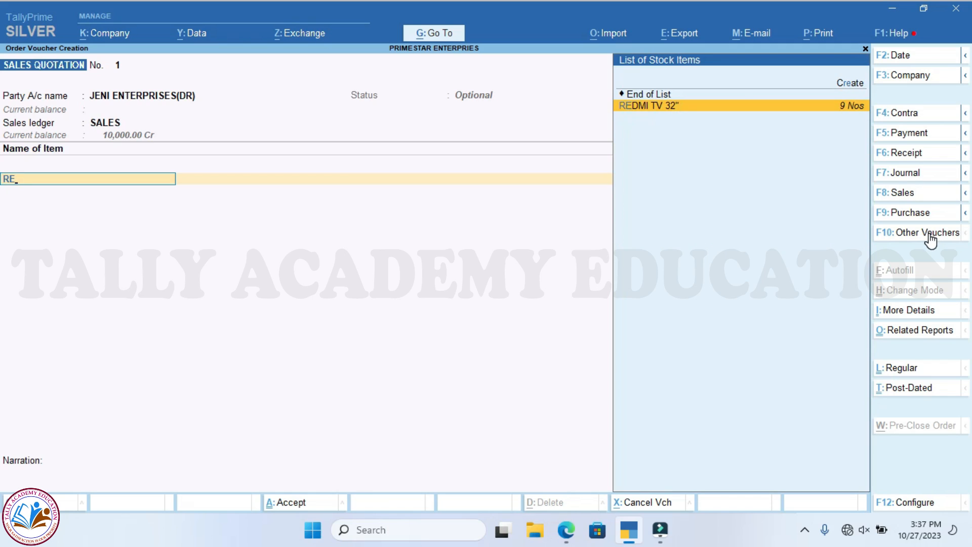
key("Return")
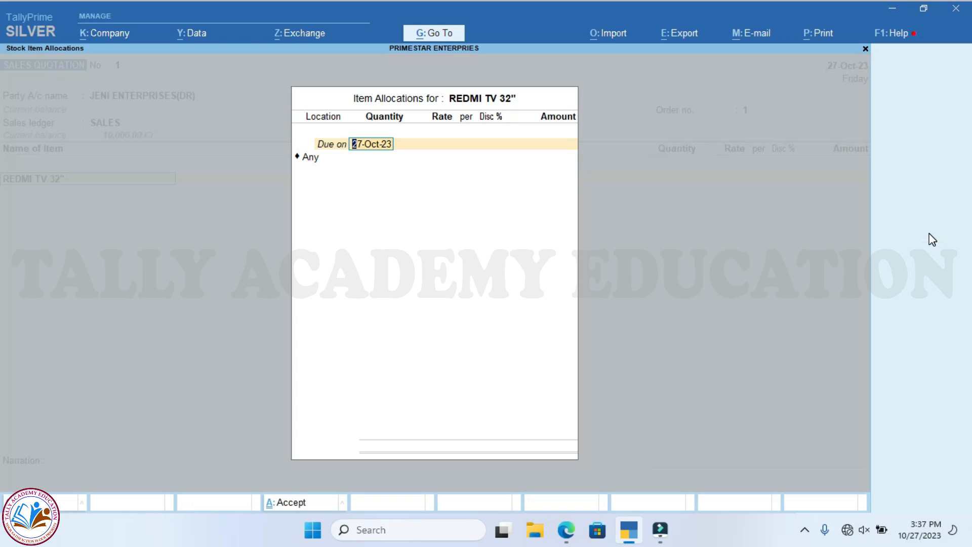
key("Return")
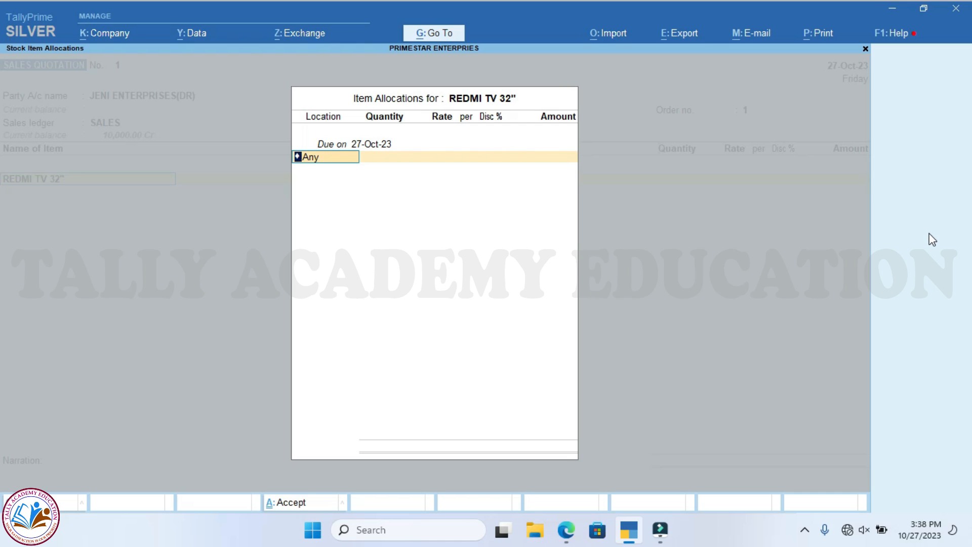
key("Return")
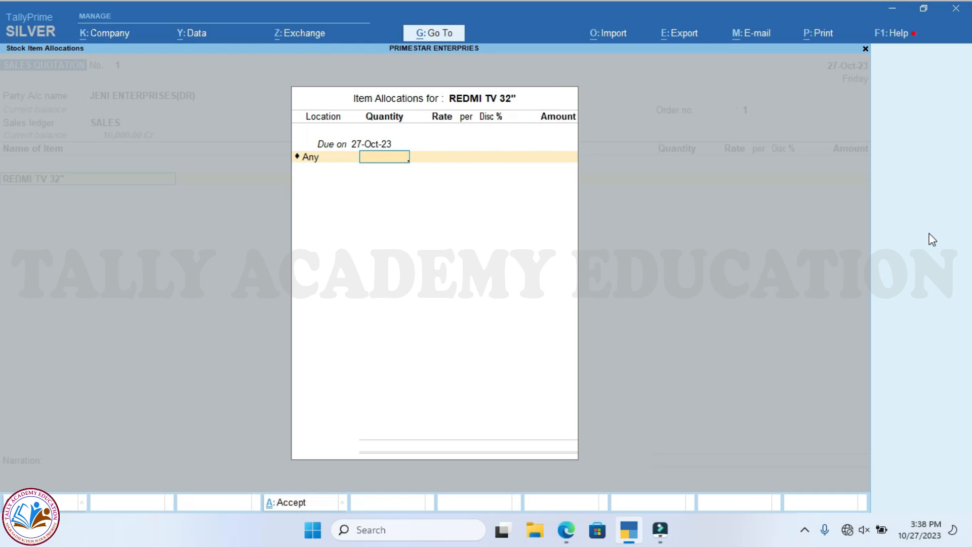
type("5")
key("Return")
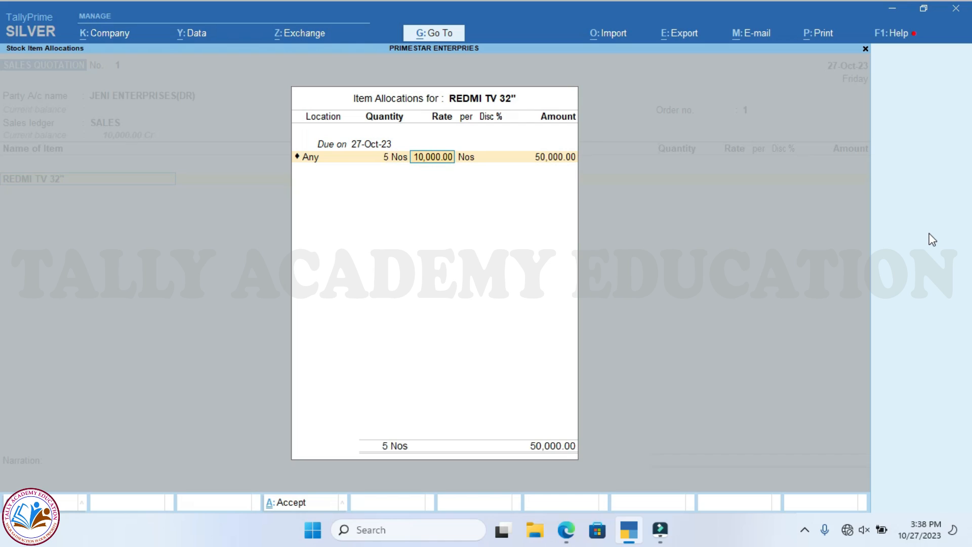
key("Return")
key("Return")
key("Return")
key("Return")
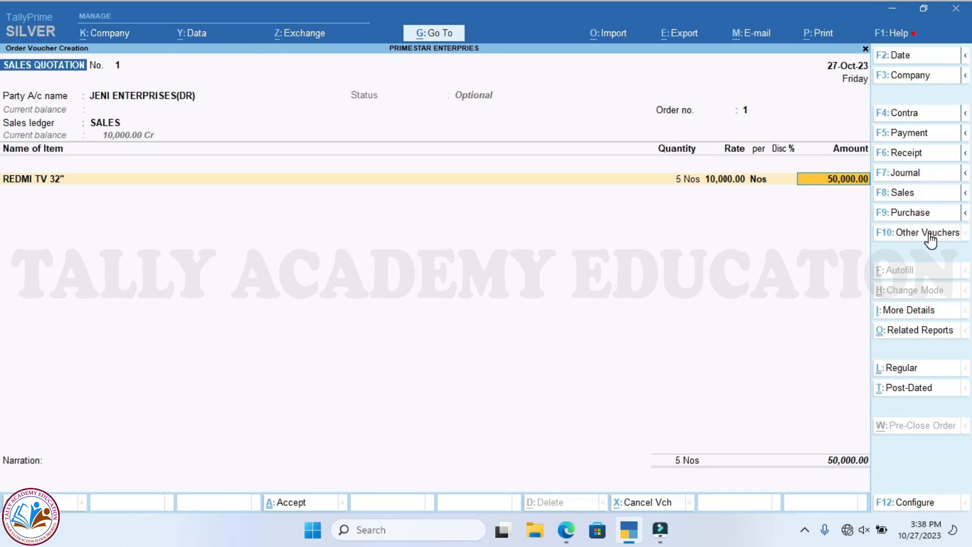
key("Return")
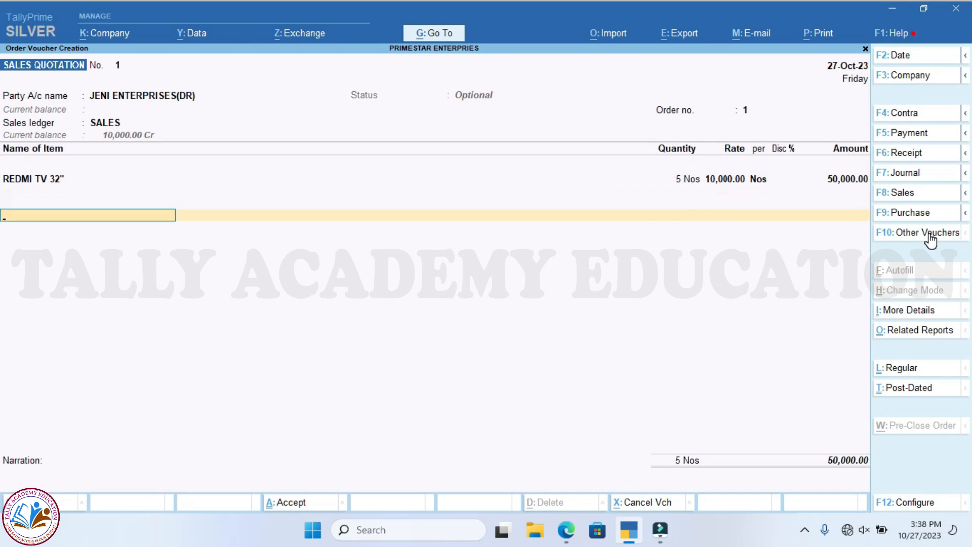
Add the OUTPUT CGST and OUTPUT SGST tax ledgers below the REDMI TV 32" item.
type("OUT")
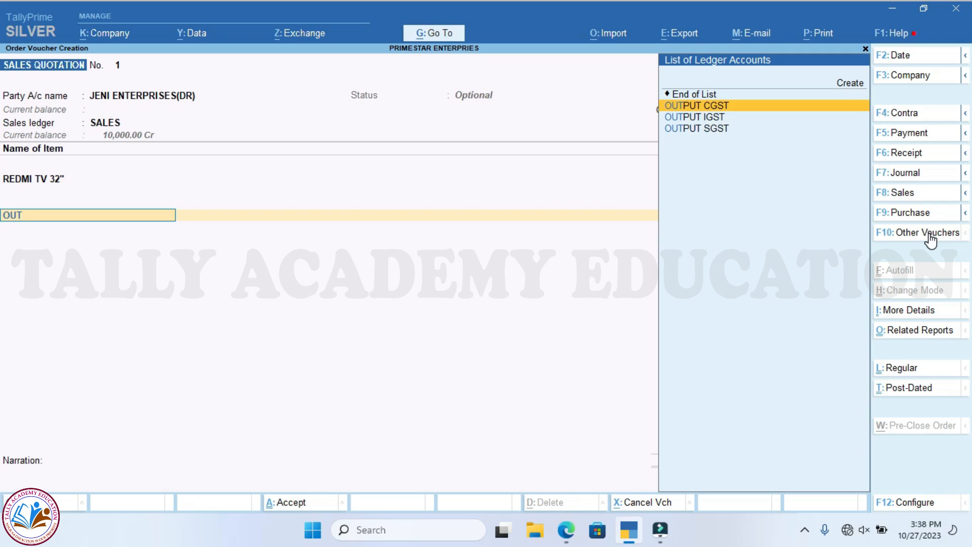
key("Return")
key("Return")
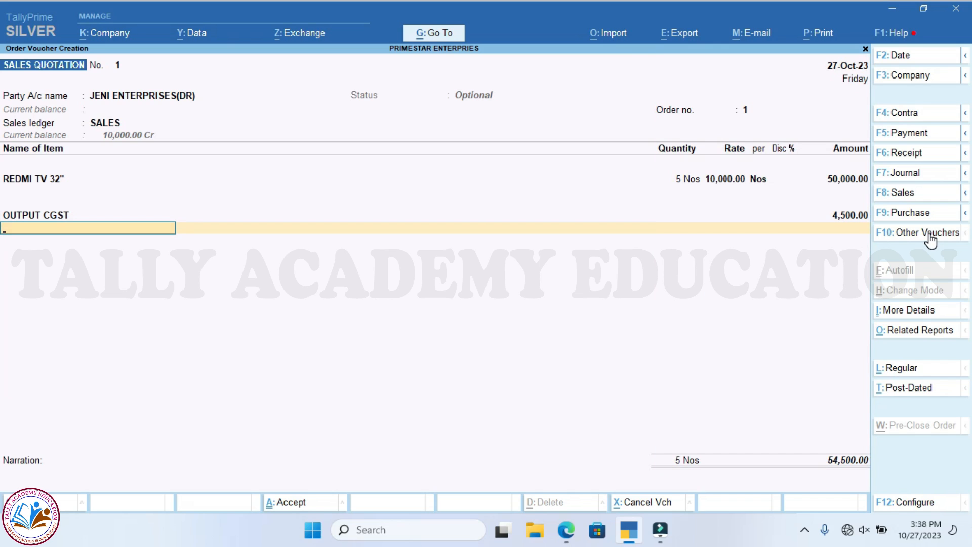
type("OUT")
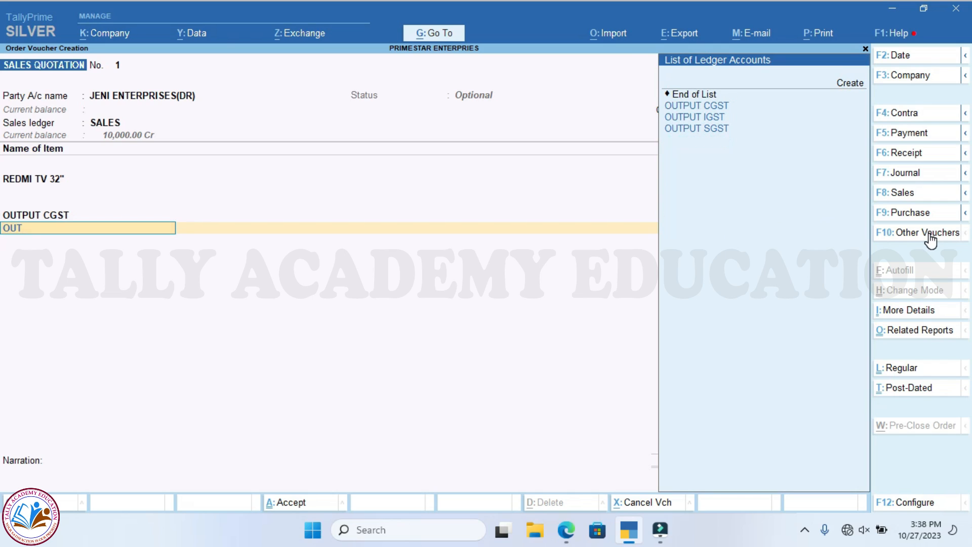
key("Down")
key("Down")
key("Return")
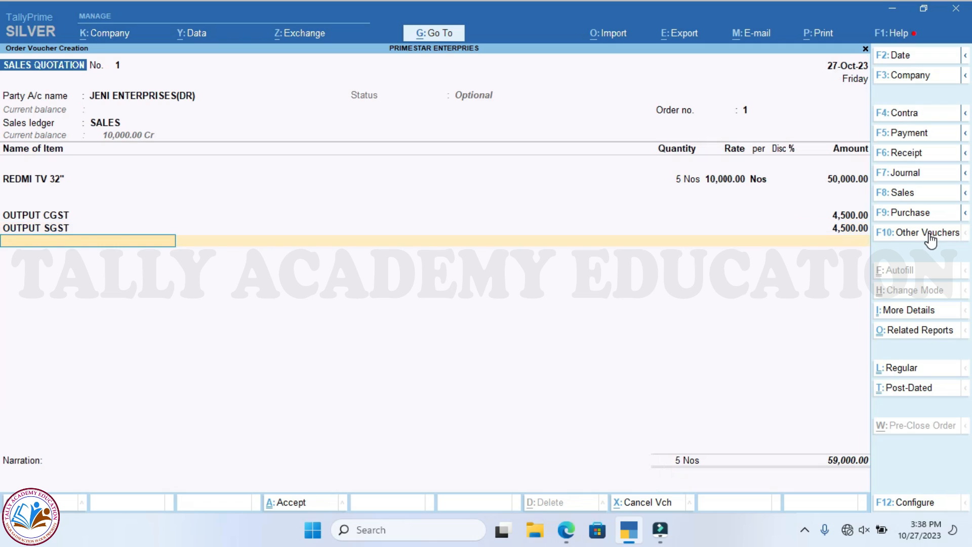
Finish the ledger list, save the sales quotation without a narration and leave voucher entry.
key("Return")
key("Return")
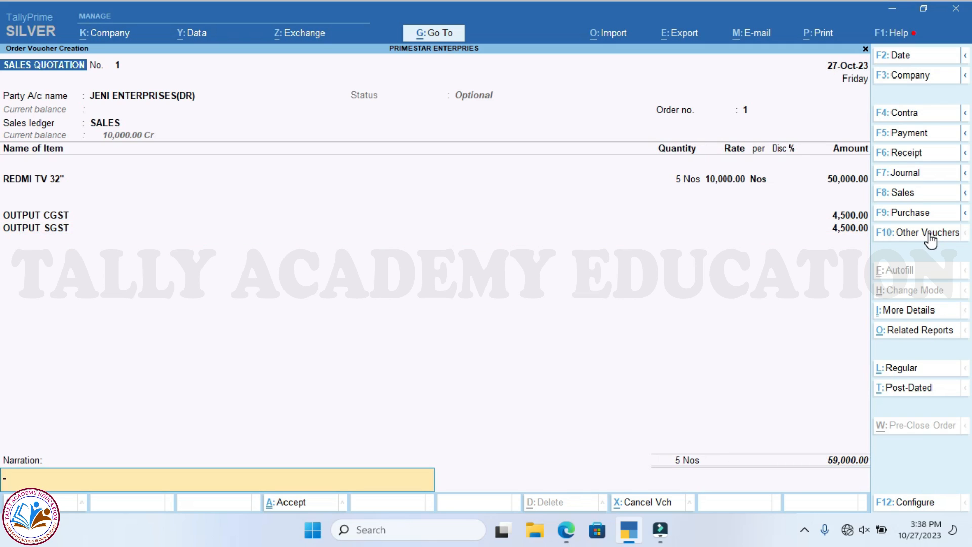
key("Return")
key("Return")
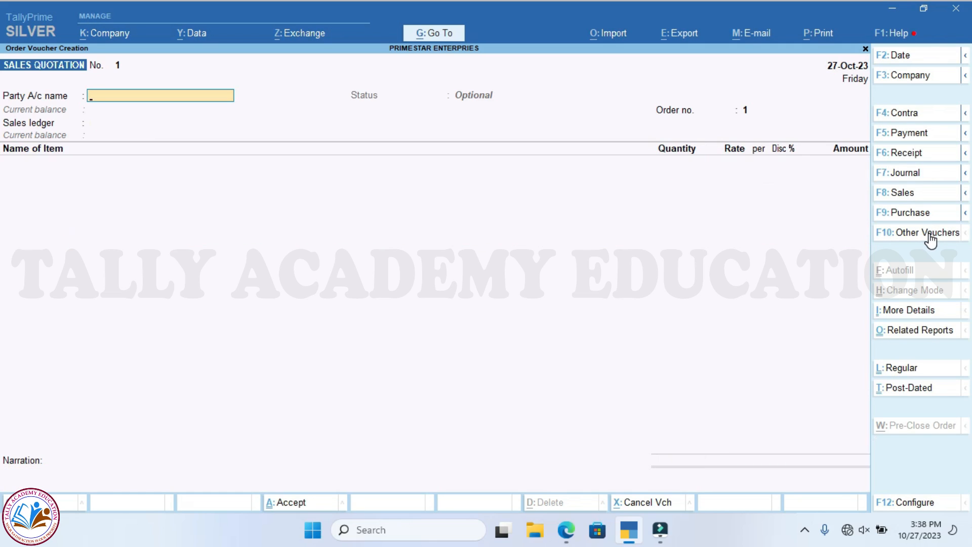
key("Escape")
key("Return")
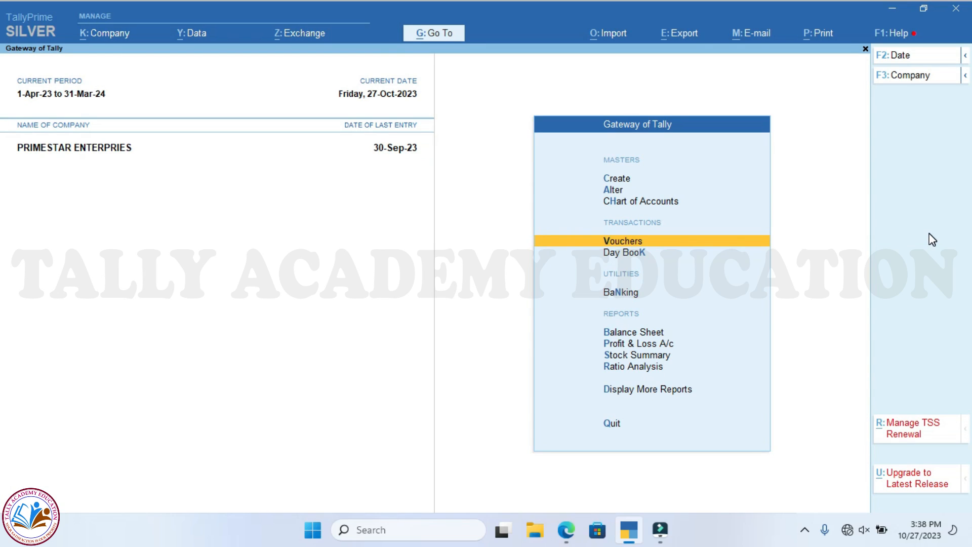
Open the Optional Vouchers register from the Exception Reports.
key("Down")
key("Down")
key("Down")
key("Down")
key("Down")
key("Down")
key("Down")
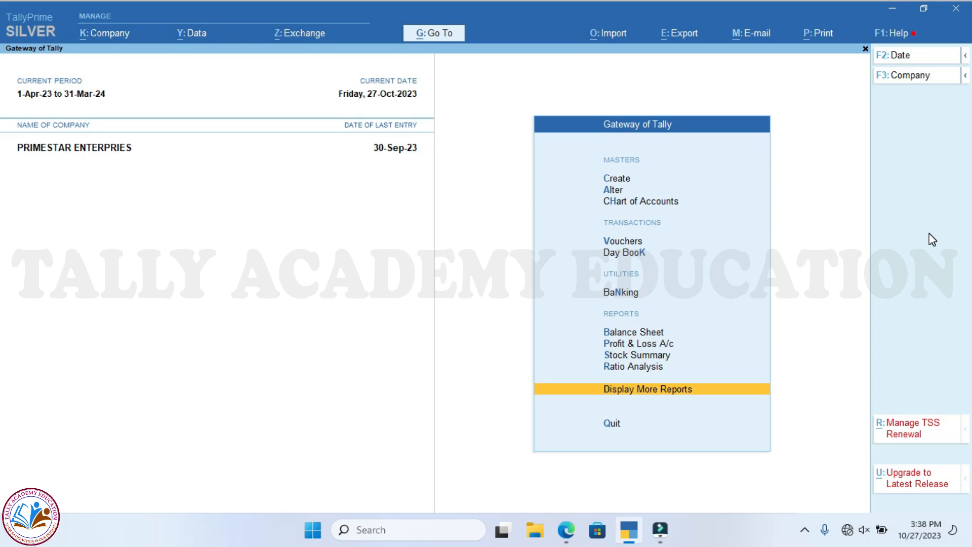
key("Return")
key("Down")
key("Down")
key("Down")
key("Down")
key("Down")
key("Down")
key("Down")
key("Down")
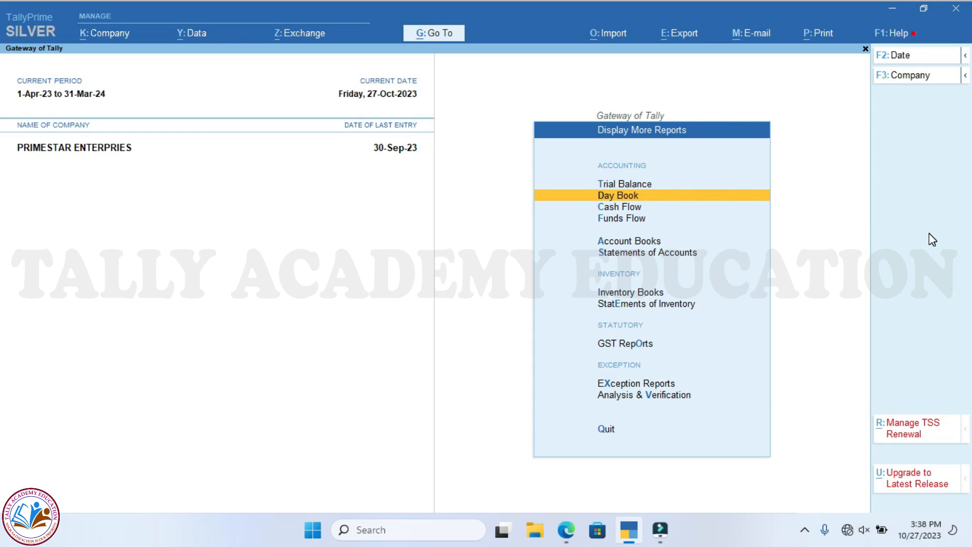
key("Down")
key("Down")
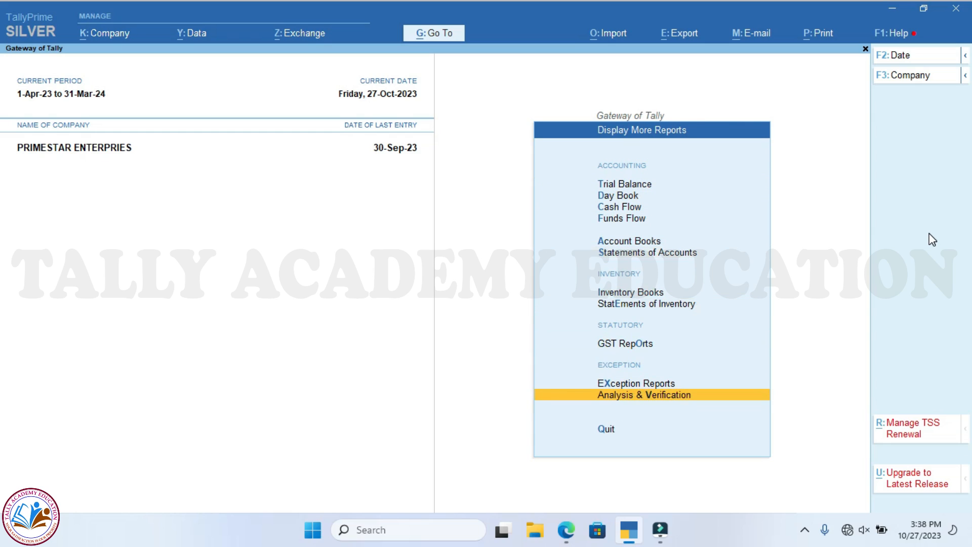
key("Up")
key("Return")
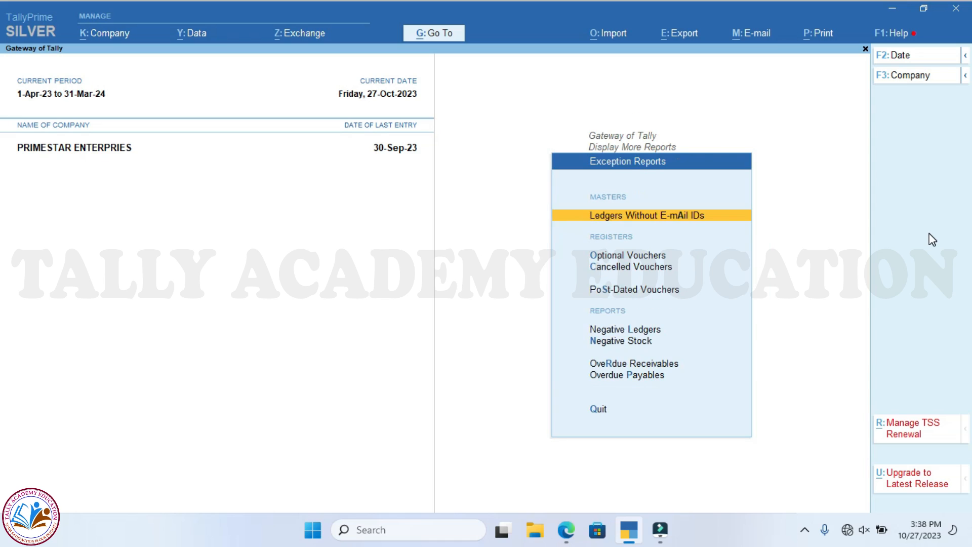
key("Down")
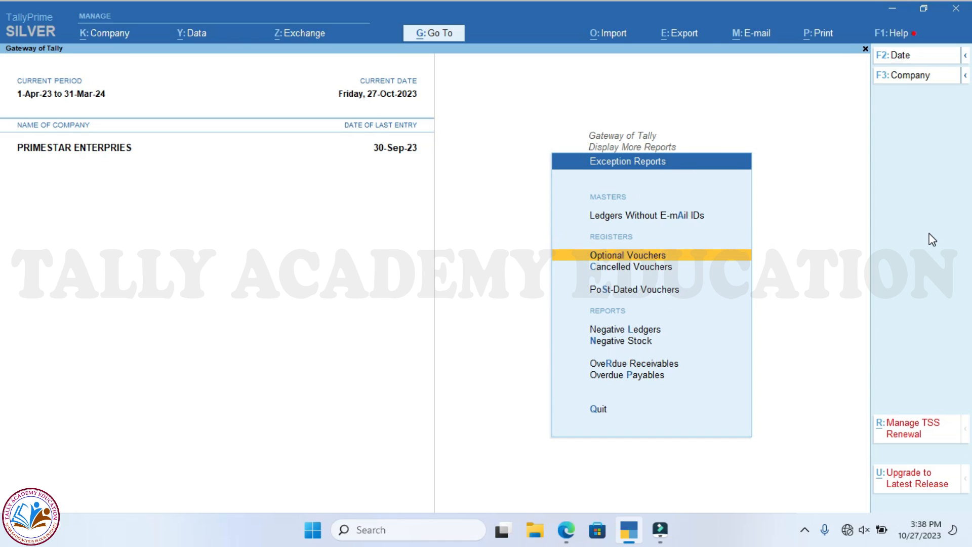
key("Return")
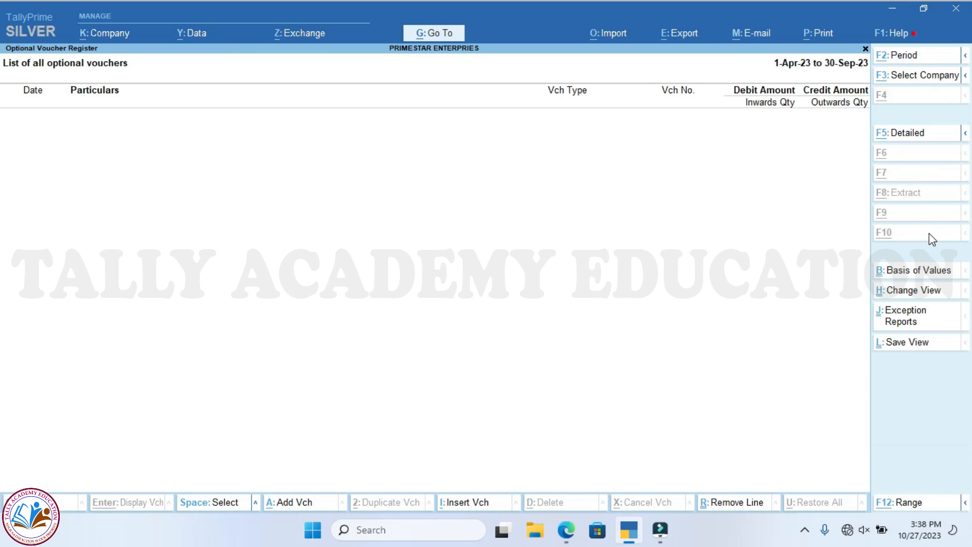
Set the register's period from 1-4-2023 to 31-12-2023 and open the JENI ENTERPRISES(DR) quotation voucher.
key("alt+F2")
type("01.0")
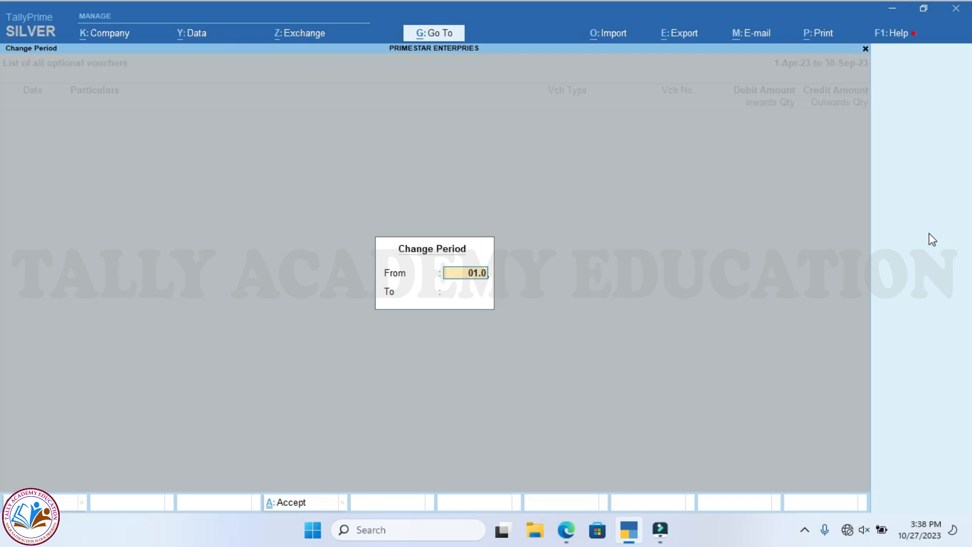
type("4.2023")
key("Return")
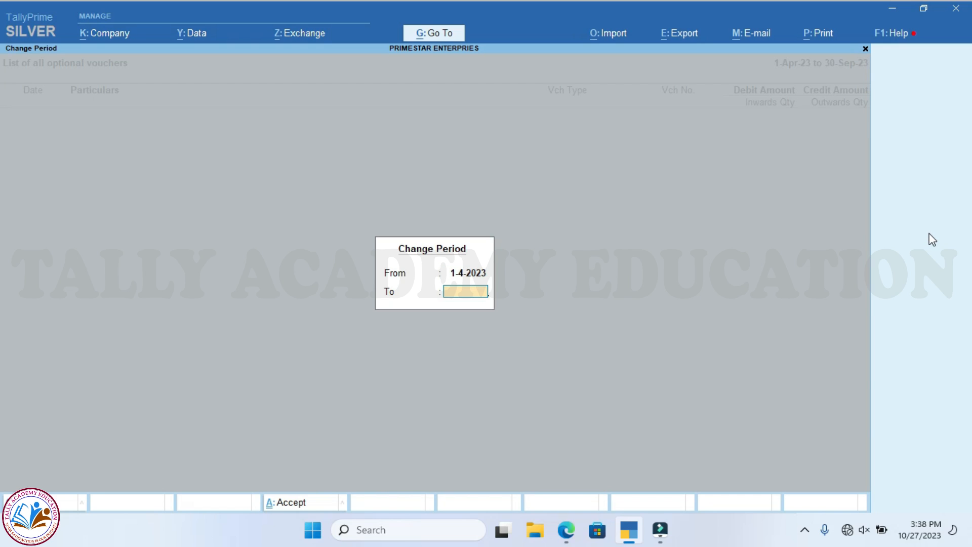
type("31.12.2023")
key("Return")
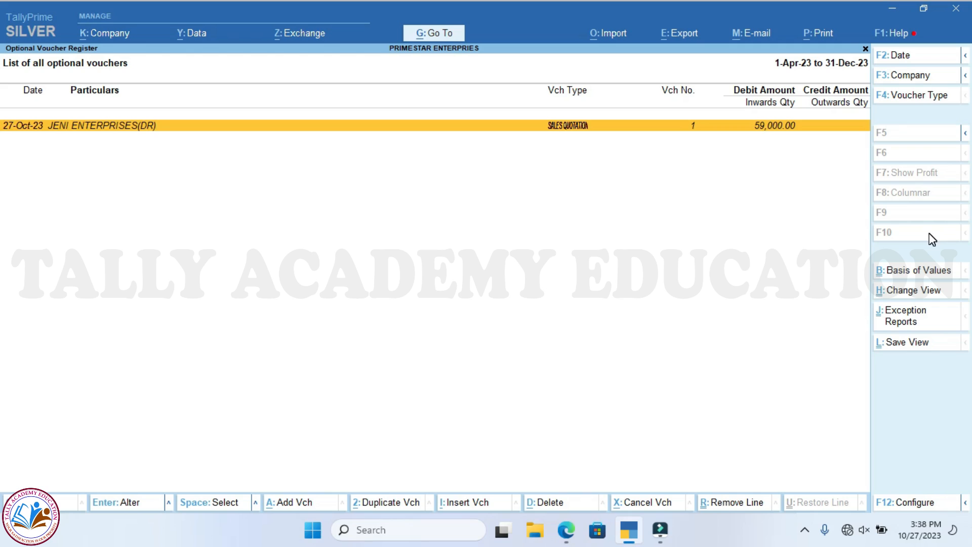
key("Return")
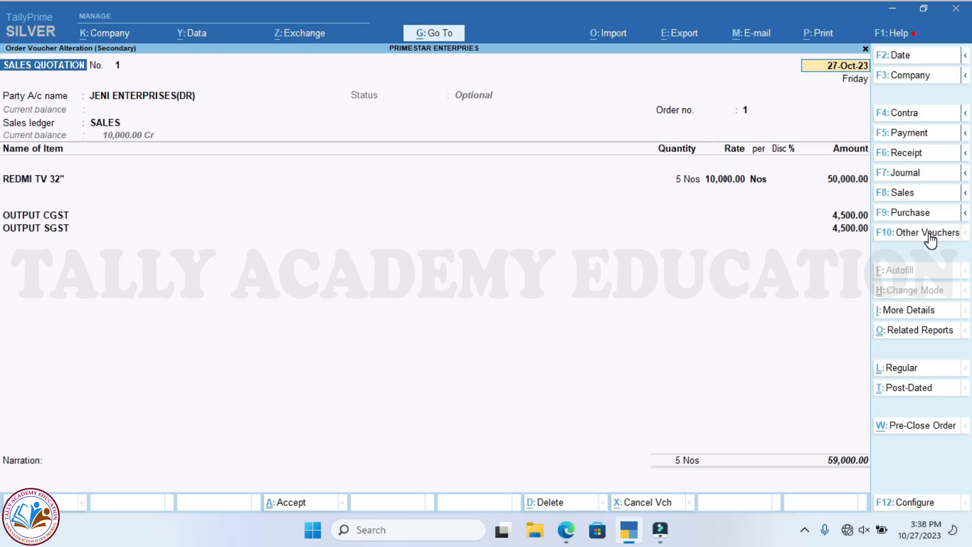
Preview the current quotation's printout enlarged and examine its company, buyer, item, tax and total details, leaving without printing.
key("alt+p")
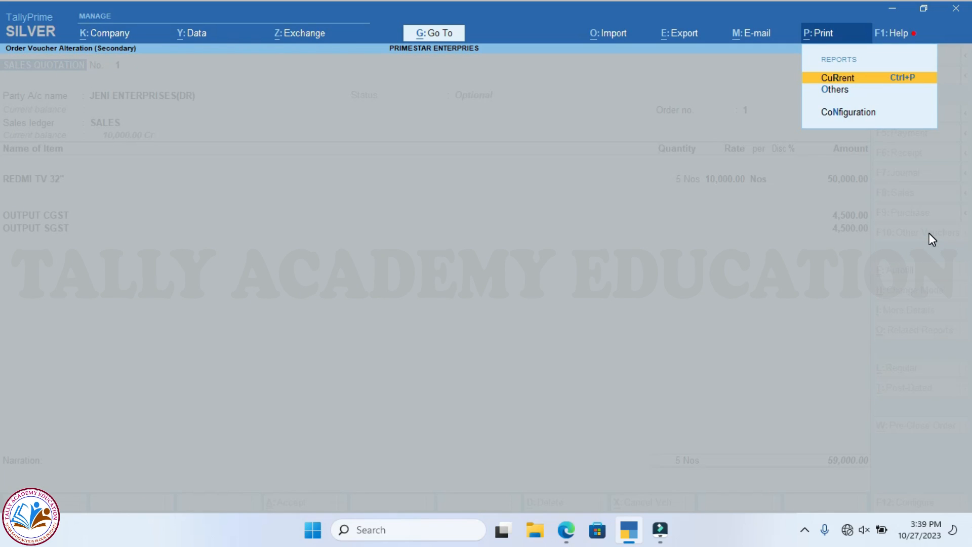
key("Return")
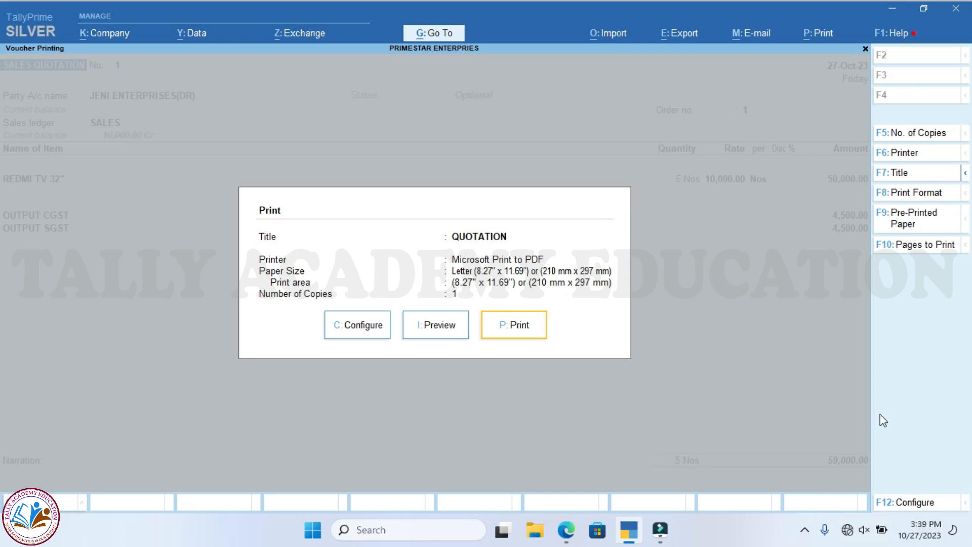
left_click(435, 334)
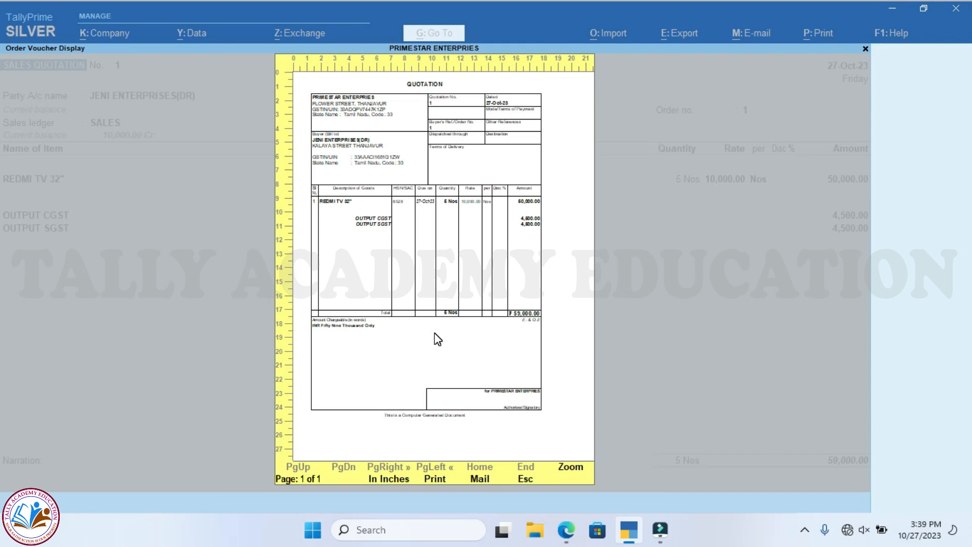
left_click(438, 340)
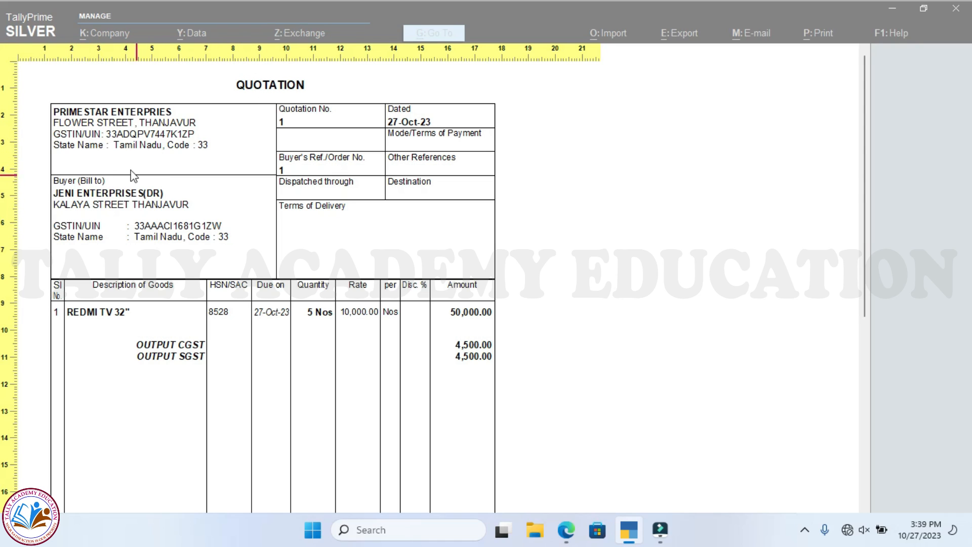
scroll(113, 232, "down", 1)
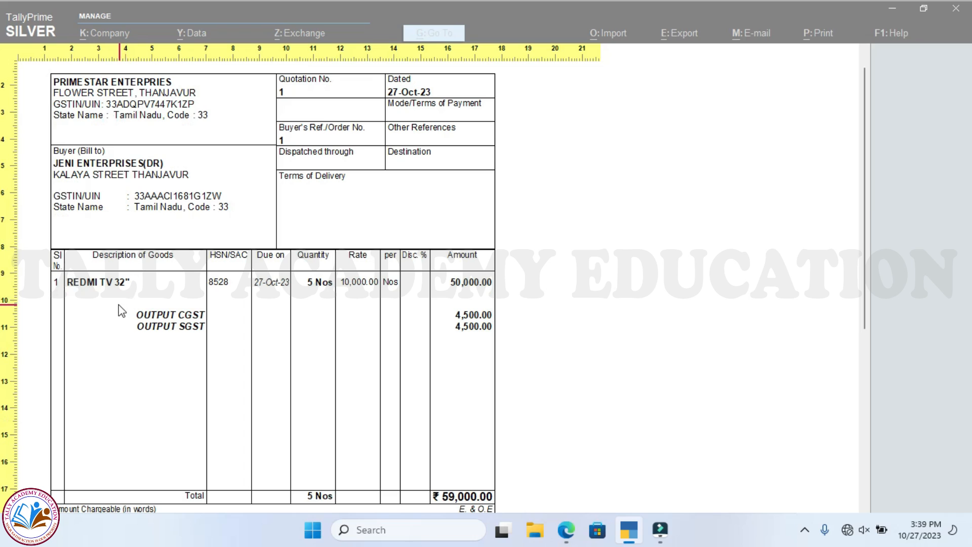
scroll(373, 291, "down", 5)
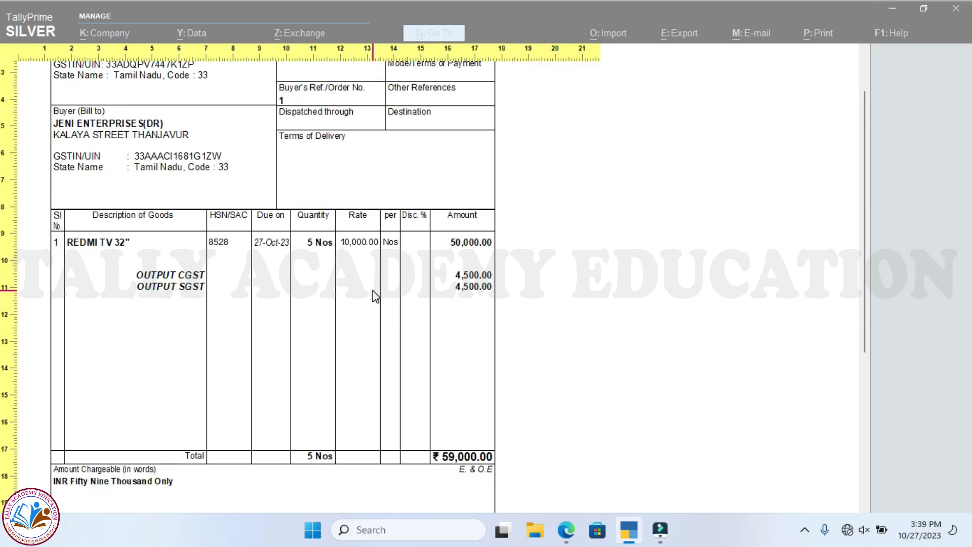
scroll(374, 296, "up", 6)
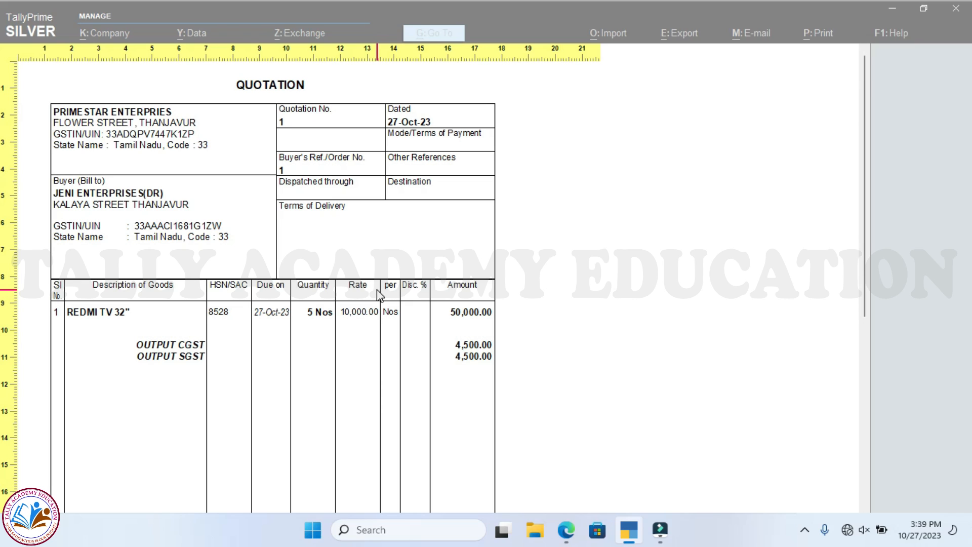
key("Escape")
key("Escape")
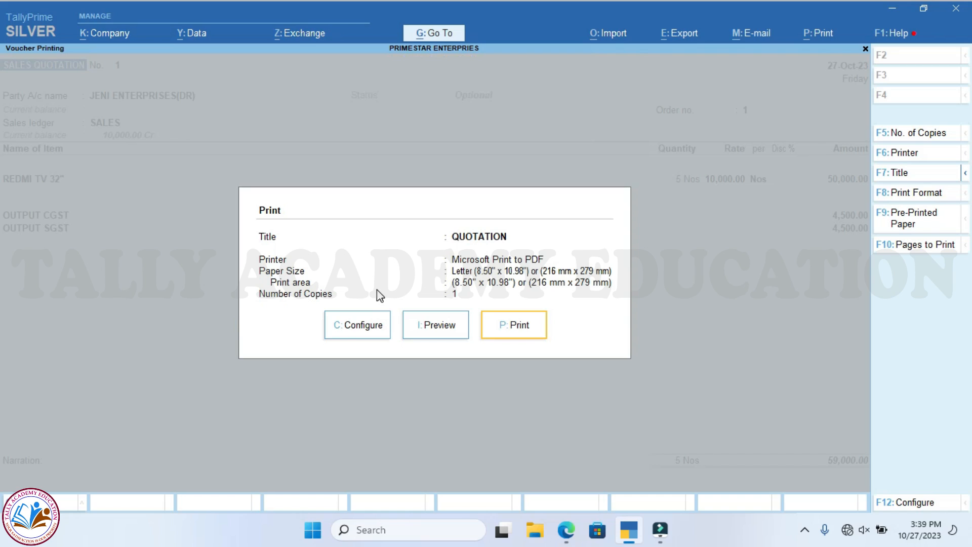
key("Escape")
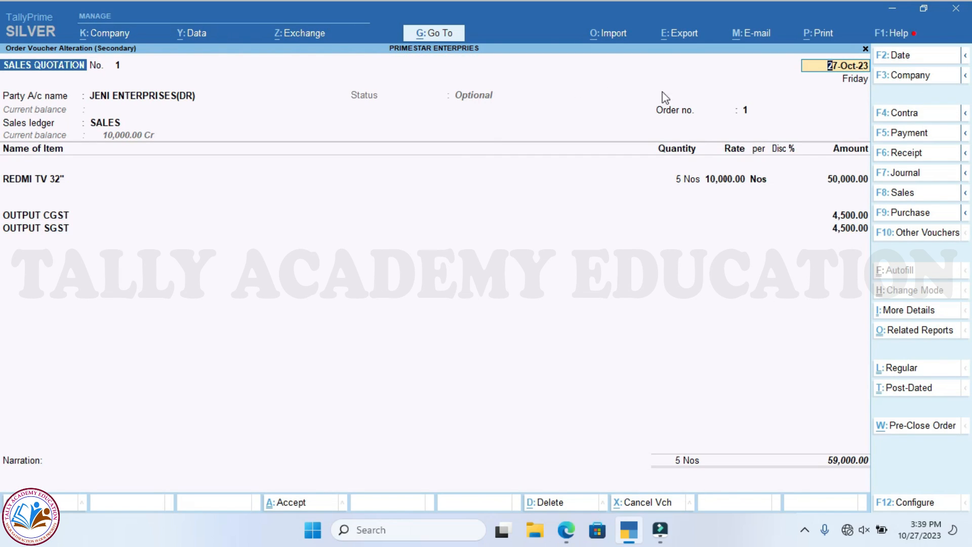
Configure the current voucher's export with file format PDF (Read-only document) and digital signature Not Applicable.
left_click(677, 32)
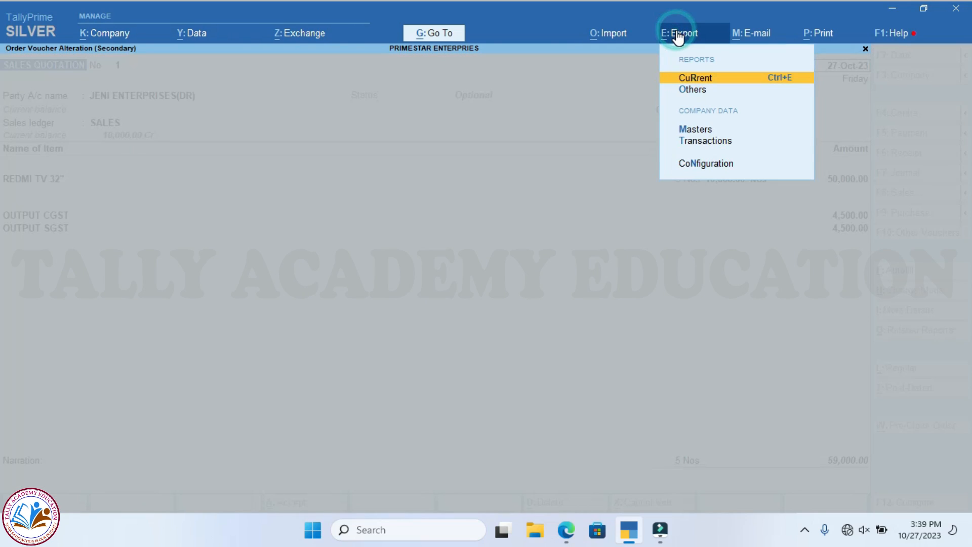
key("Return")
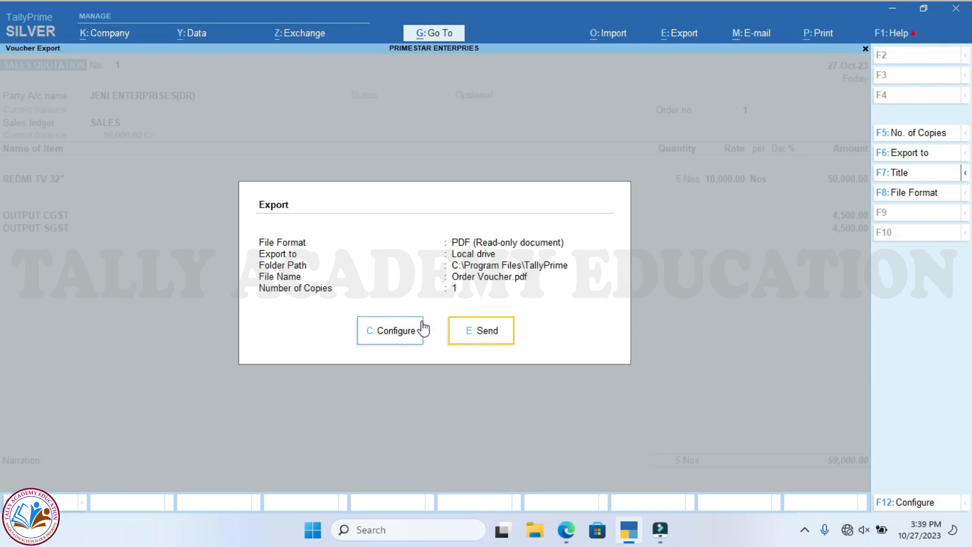
left_click(393, 331)
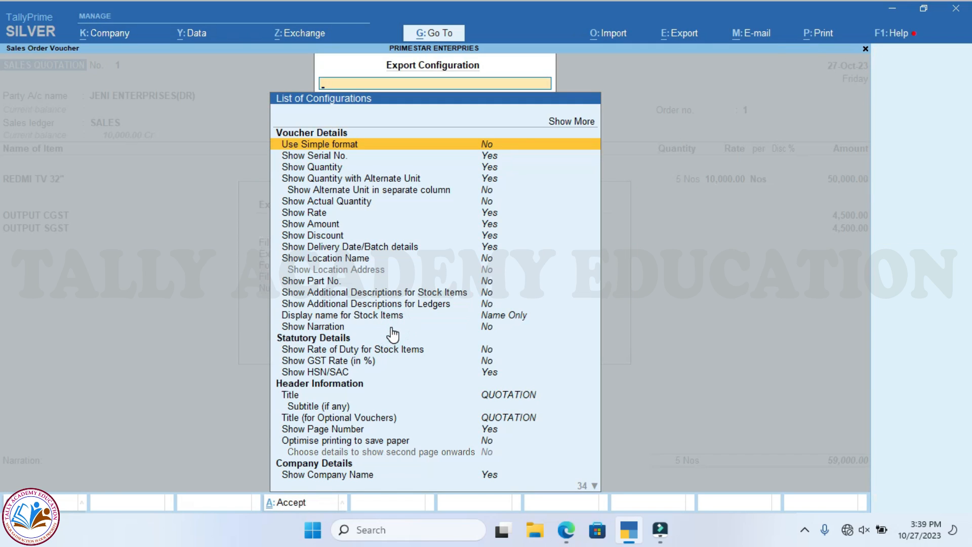
key("Down")
key("Down")
key("Down")
key("Down")
key("Down")
key("Down")
key("Down")
key("Down")
key("Down")
key("Down")
key("Down")
key("Down")
key("Down")
key("Down")
key("Down")
key("Down")
key("Down")
key("Down")
key("Down")
key("Down")
key("Down")
key("Down")
key("Down")
key("Down")
key("Down")
key("Down")
key("Down")
key("Down")
key("Down")
key("Down")
key("Down")
key("Down")
key("Down")
key("Down")
key("Down")
key("Down")
key("Down")
key("Down")
key("Down")
key("Down")
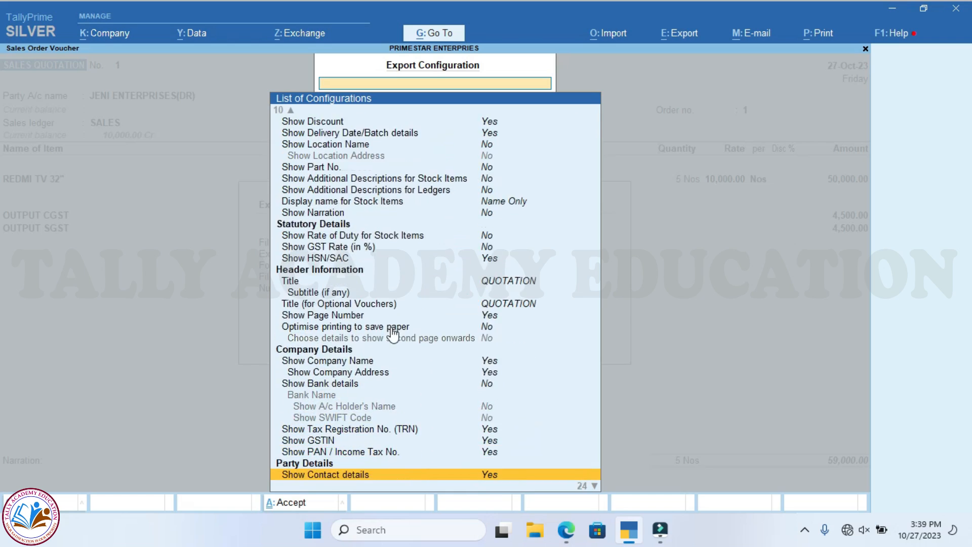
key("Up")
key("Up")
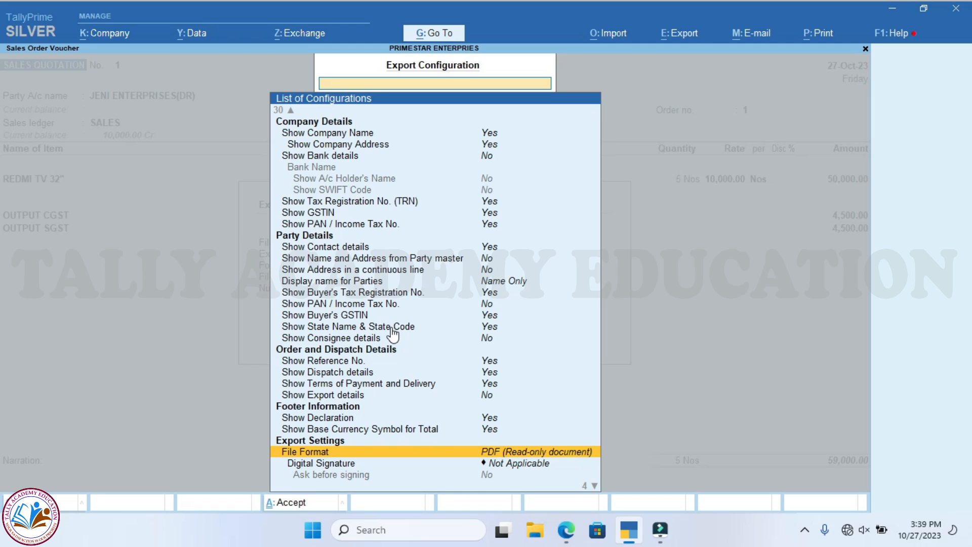
key("Return")
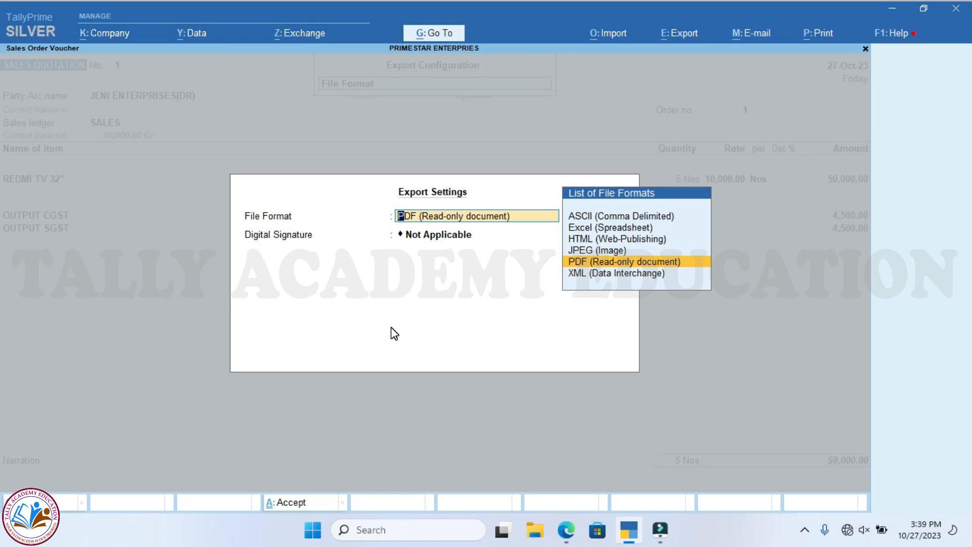
key("Return")
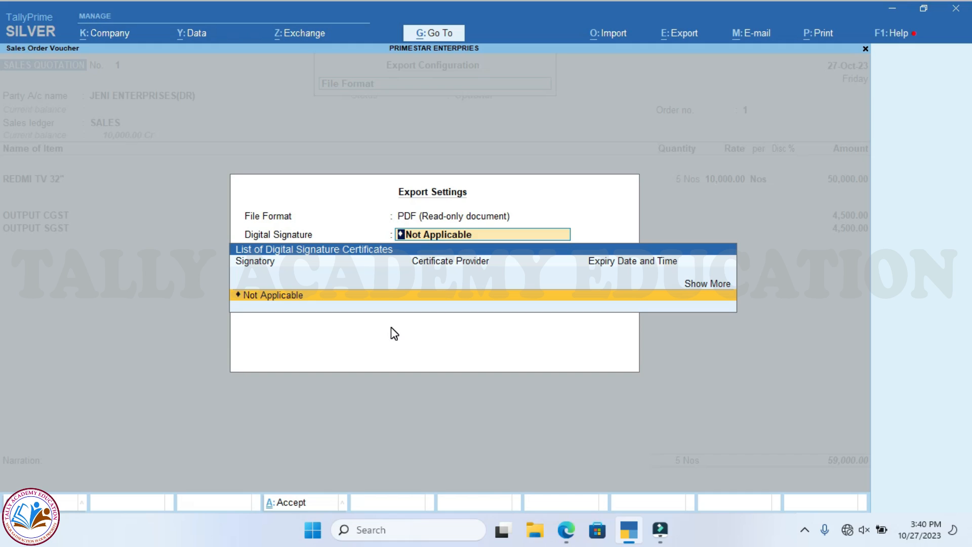
key("Return")
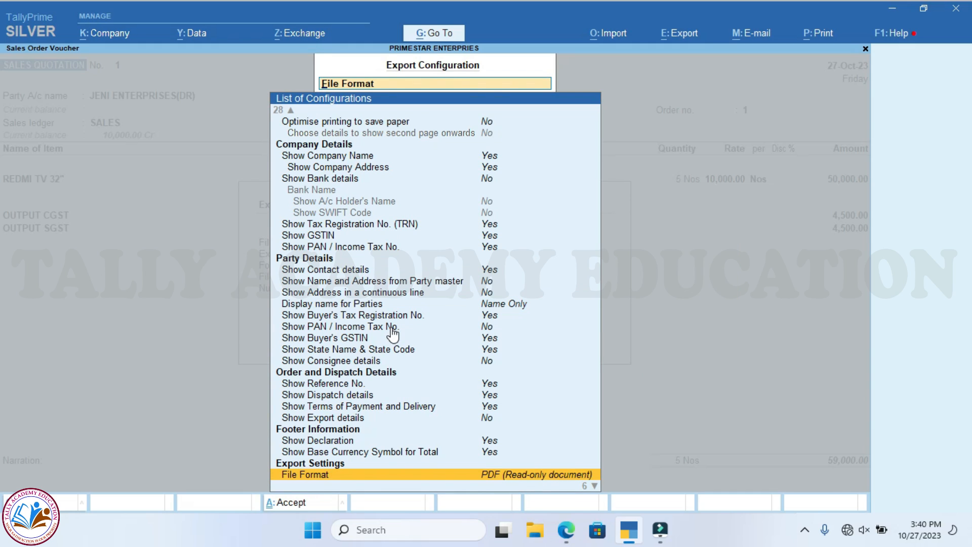
key("ctrl+a")
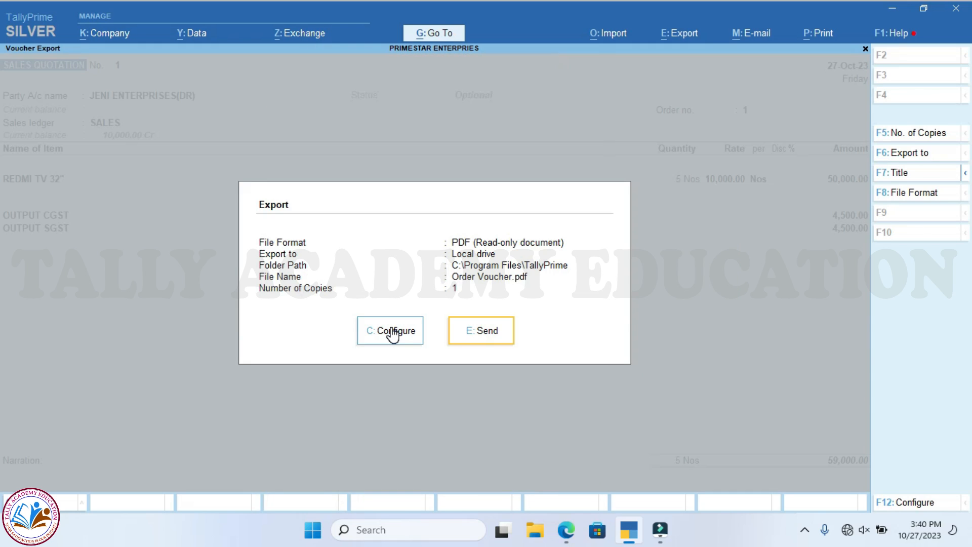
Export the quotation, overwriting the existing Order Voucher.pdf, and look through the exported document.
left_click(478, 332)
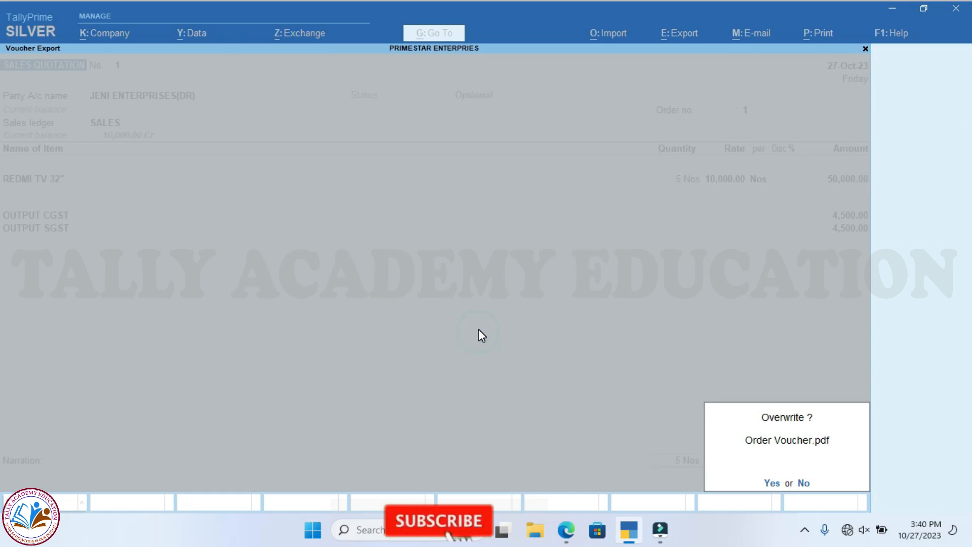
key("y")
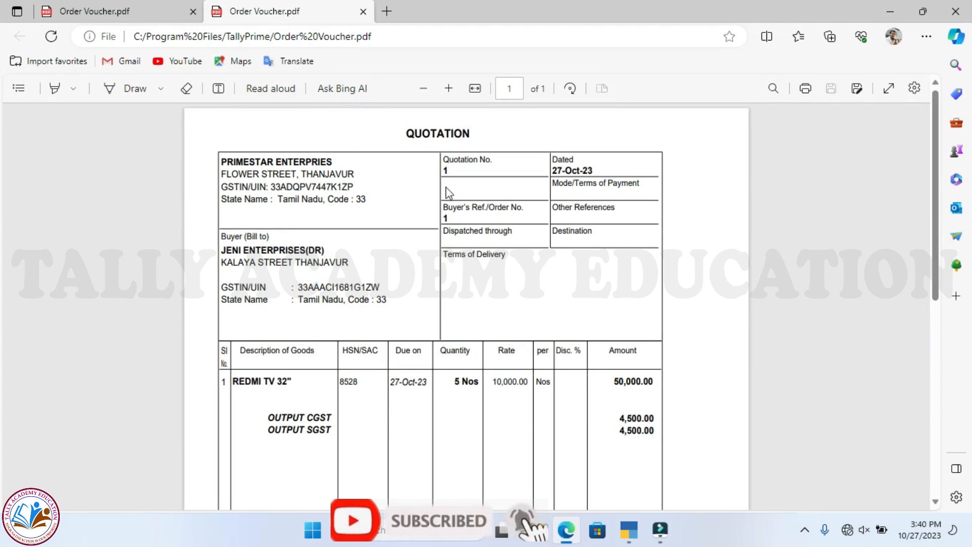
scroll(416, 210, "down", 9)
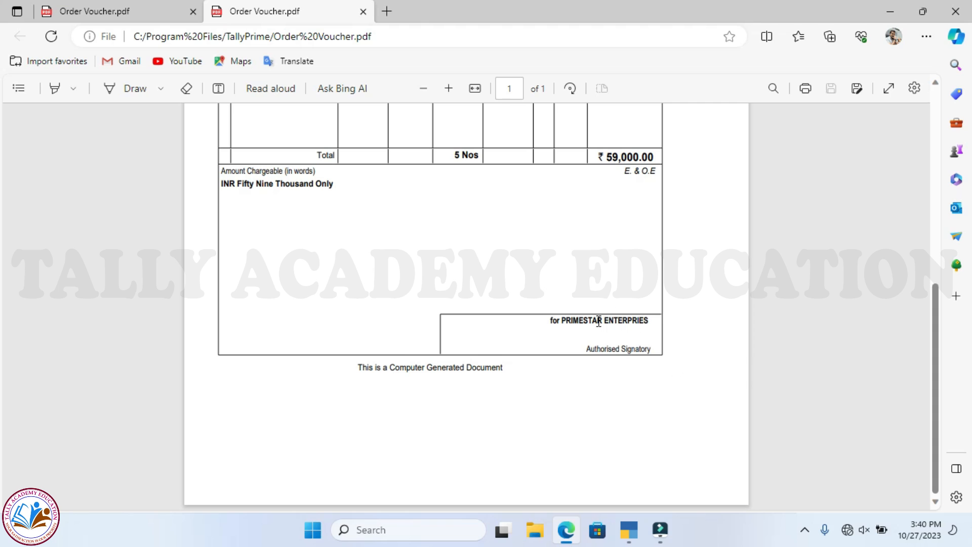
scroll(587, 336, "up", 1)
scroll(588, 338, "up", 8)
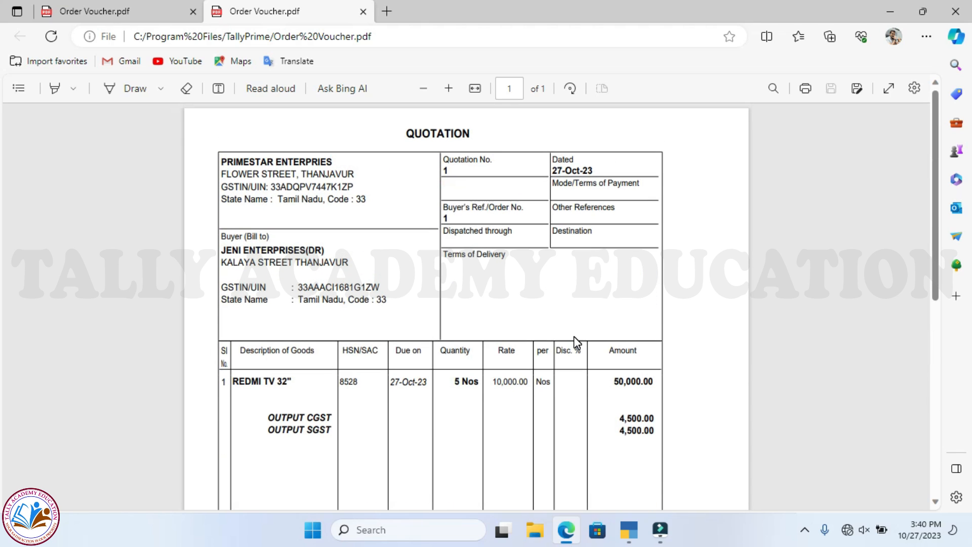